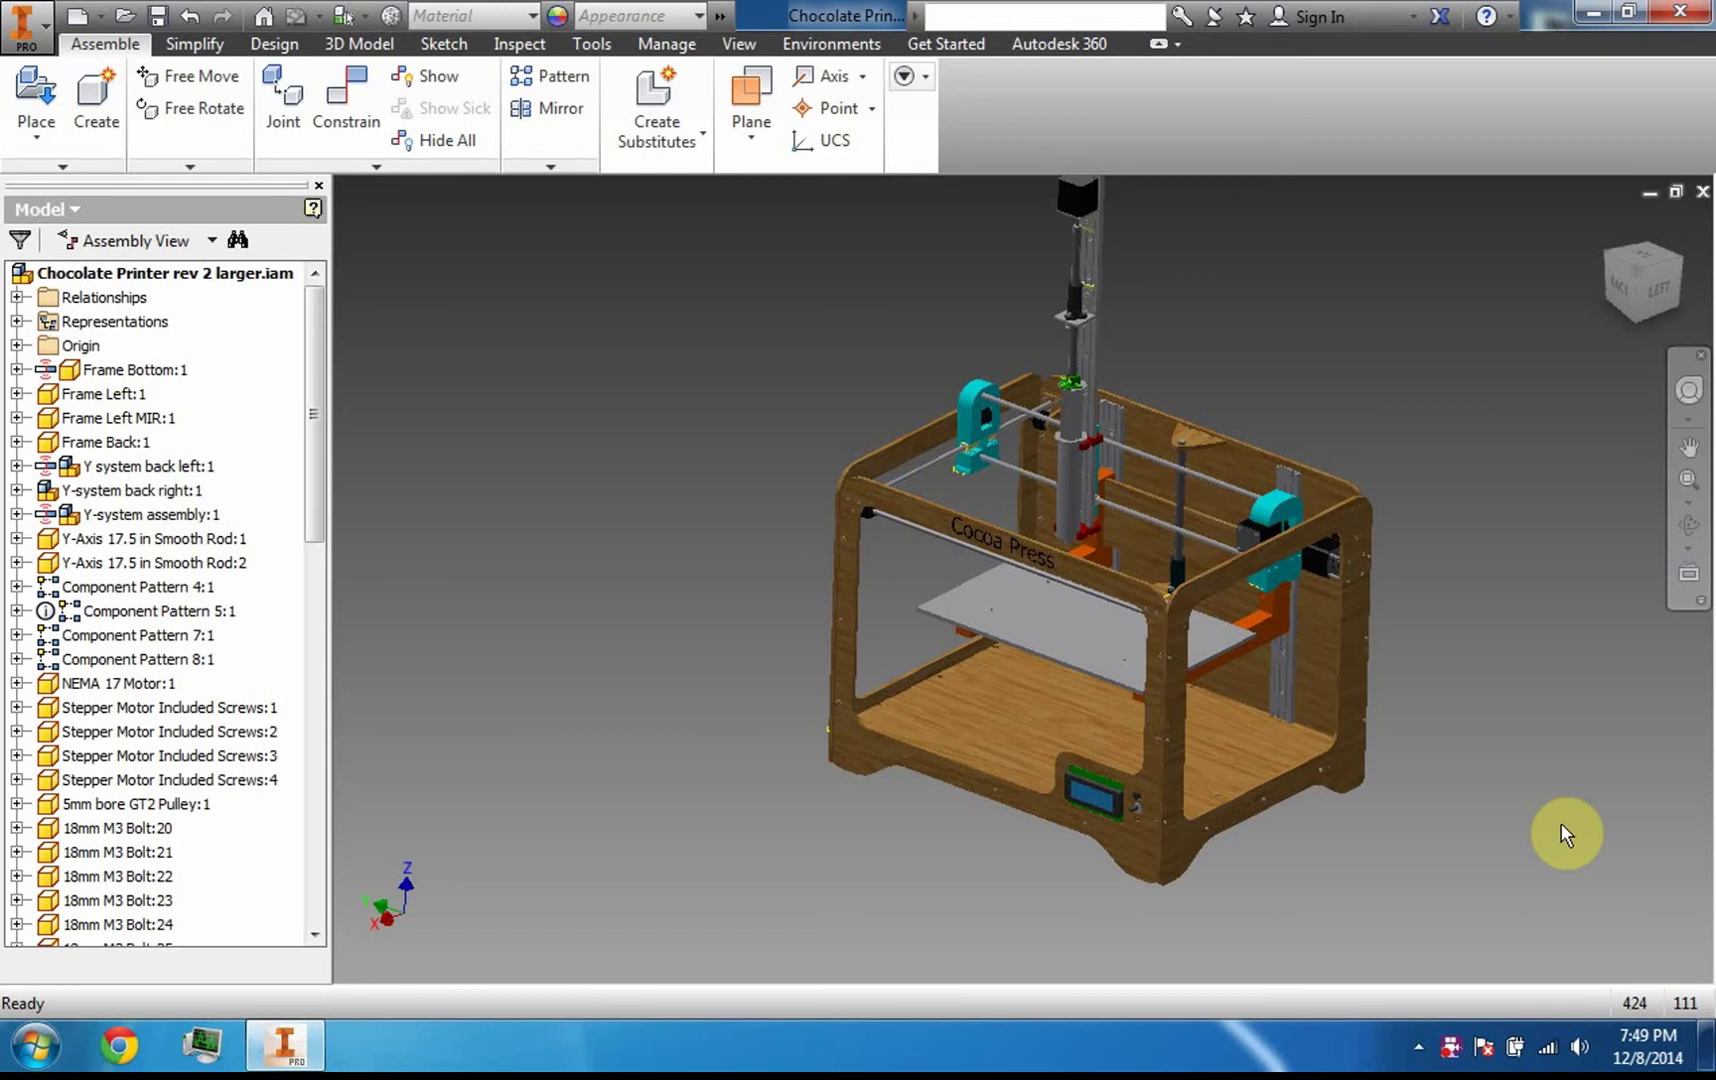
# Fit the whole printer assembly into the view
pyautogui.scroll(5, 1007, 556)
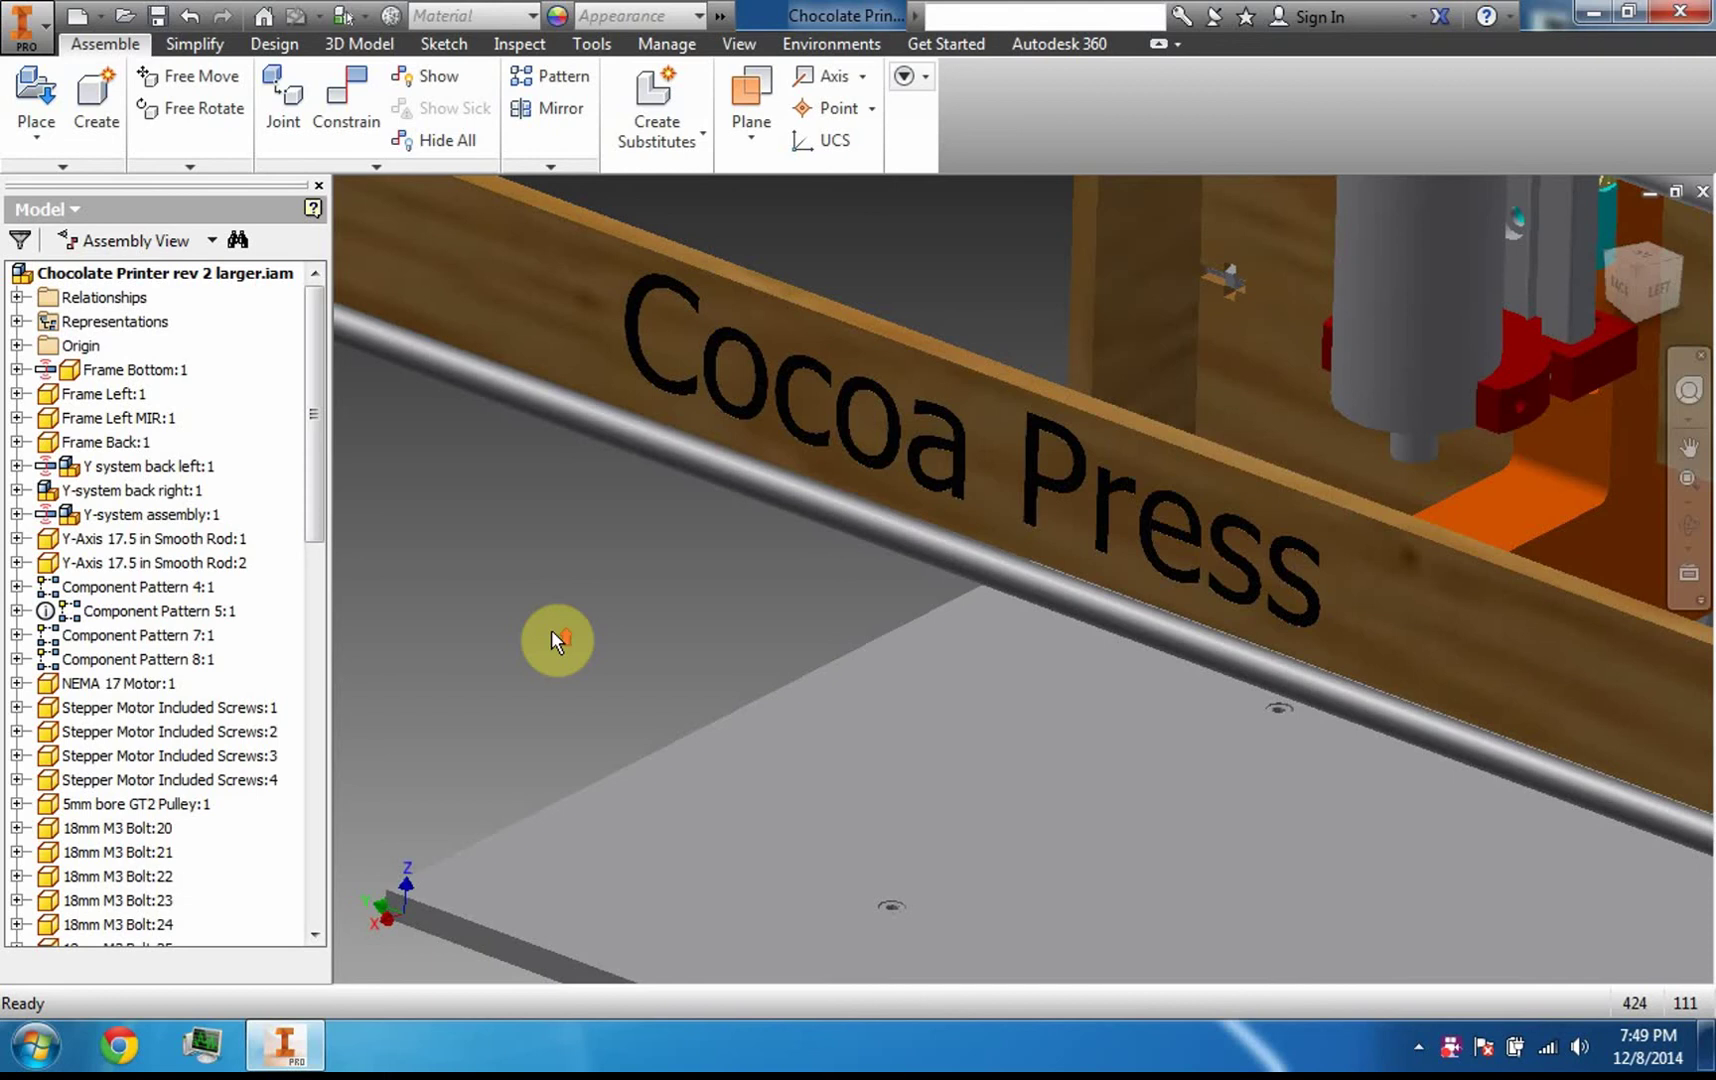
pyautogui.scroll(-6, 551, 630)
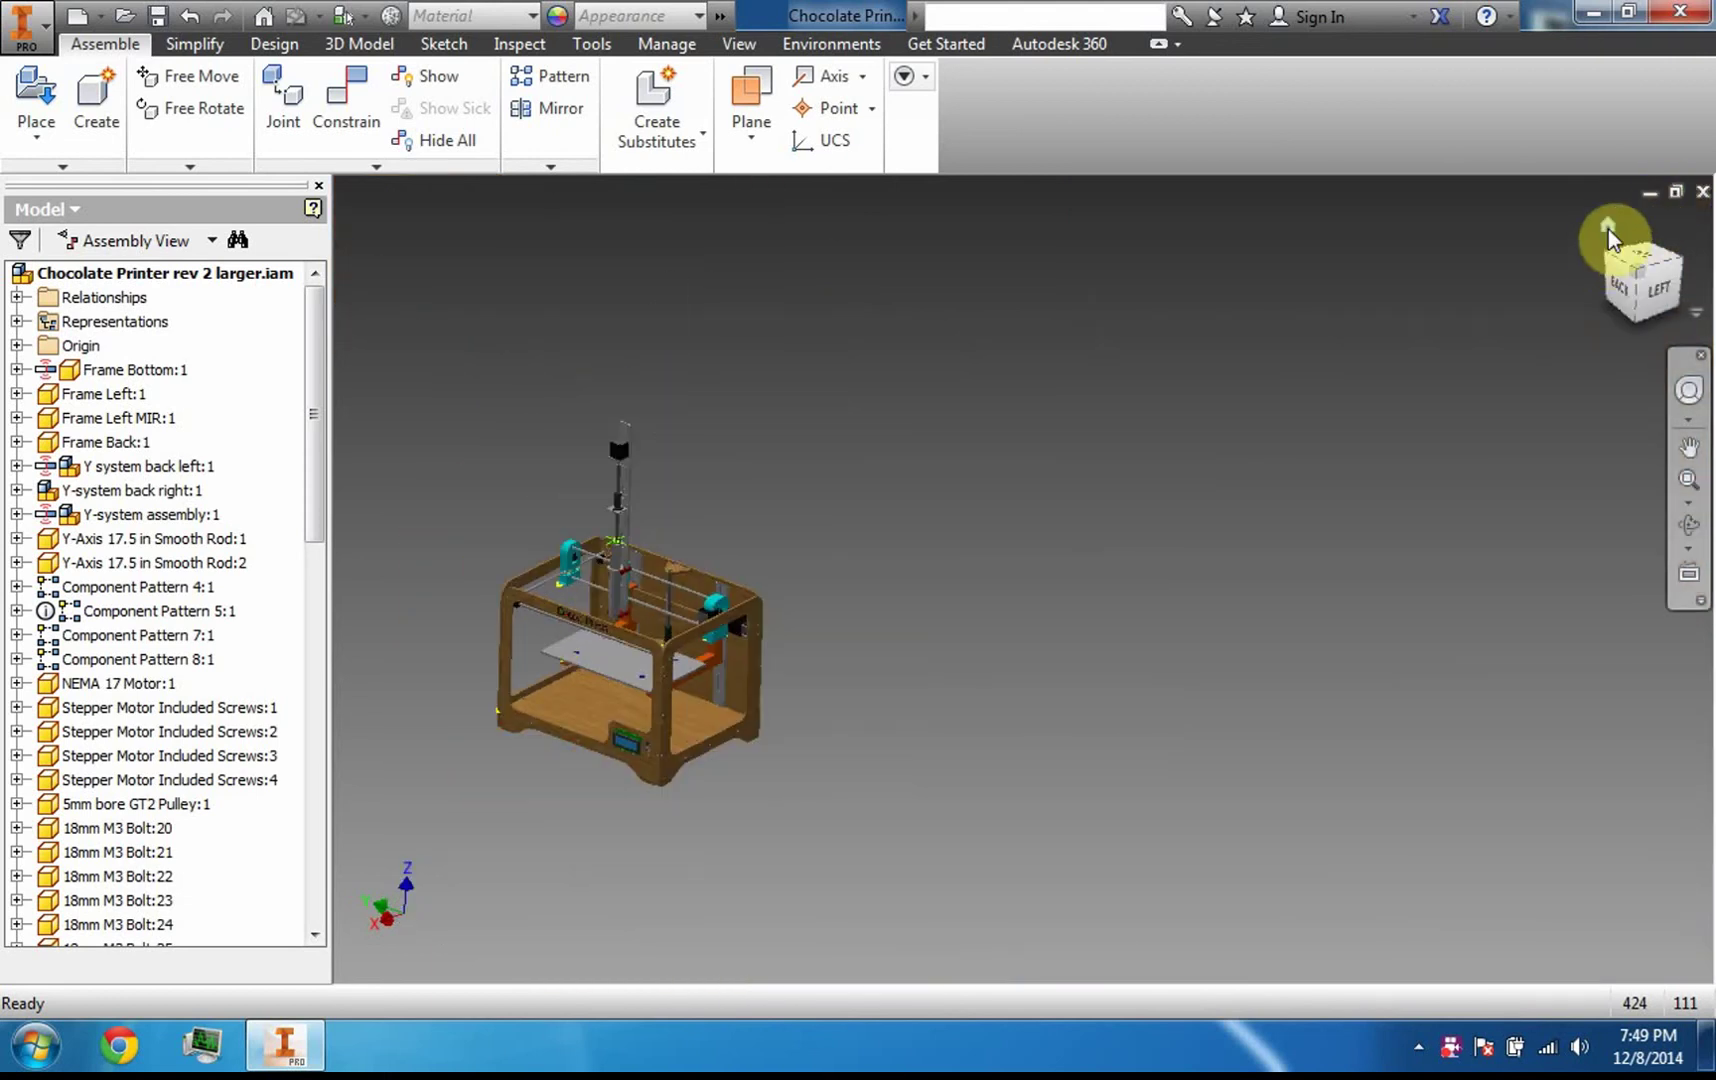
pyautogui.click(1610, 228)
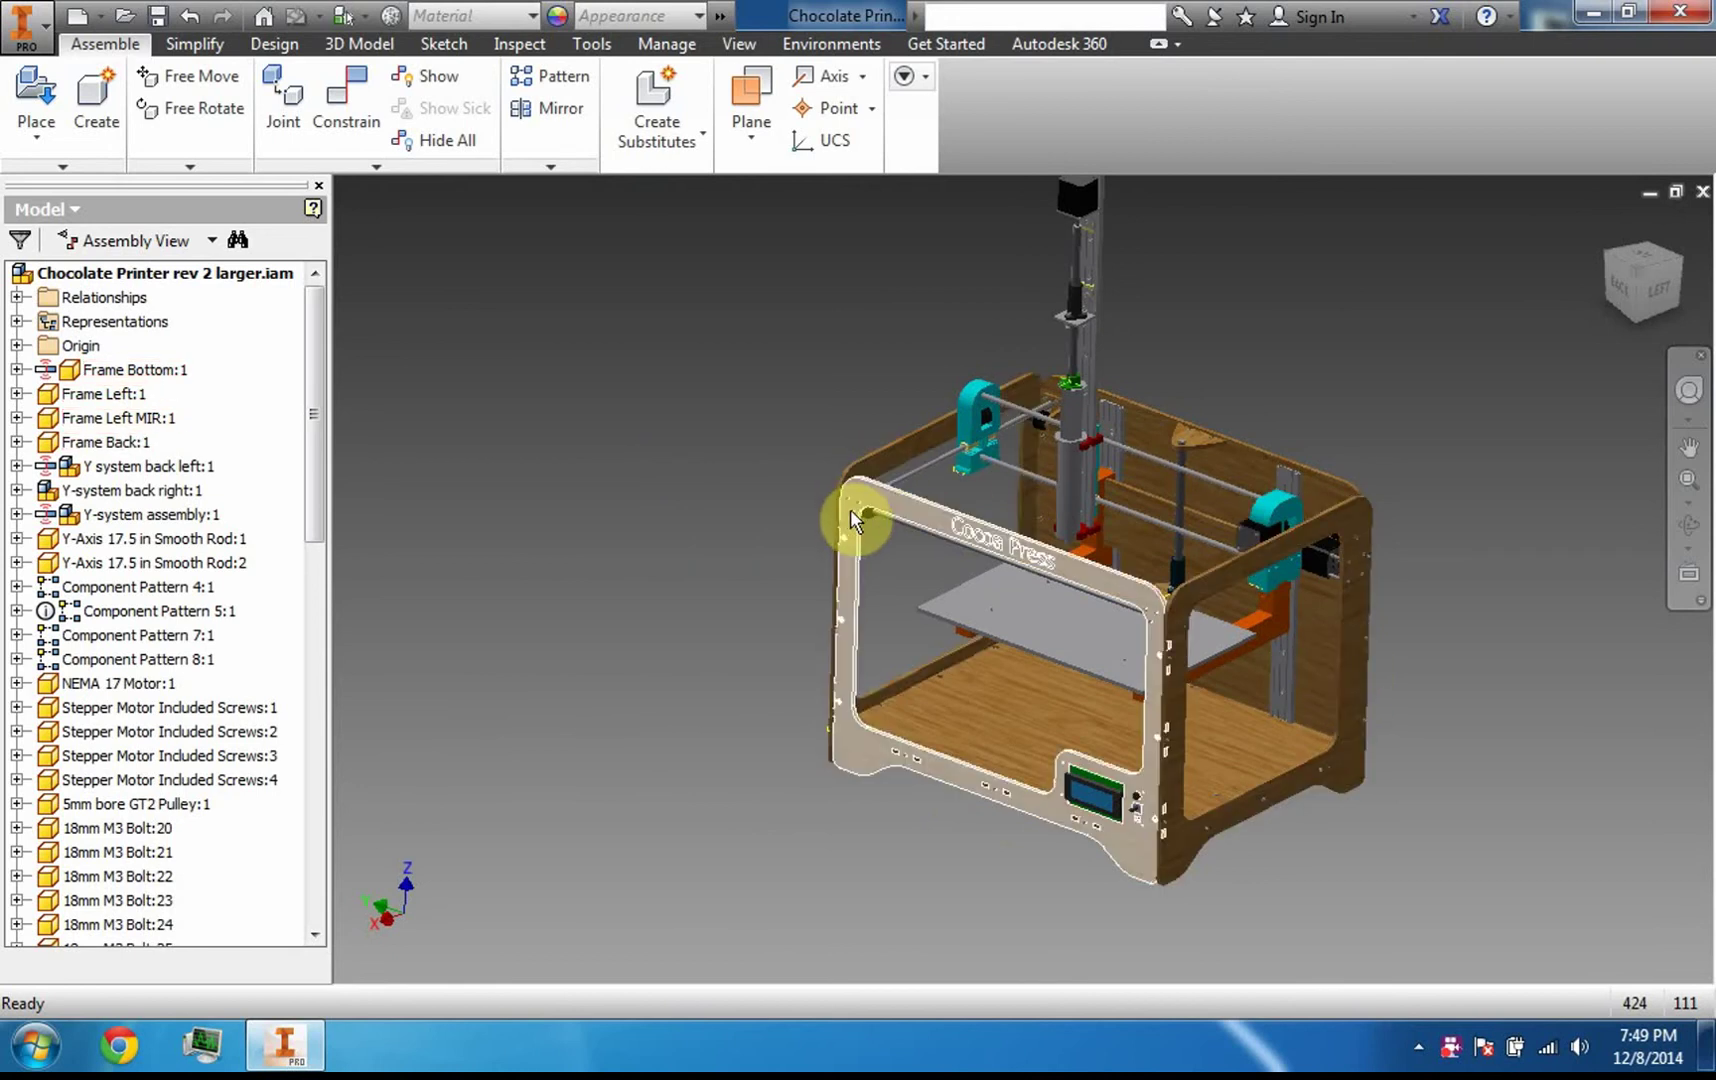
# Open Frame Back_MIR on its own, view it front-on and isometric, then return to the assembly
pyautogui.rightClick(1121, 589)
pyautogui.click(1130, 195)
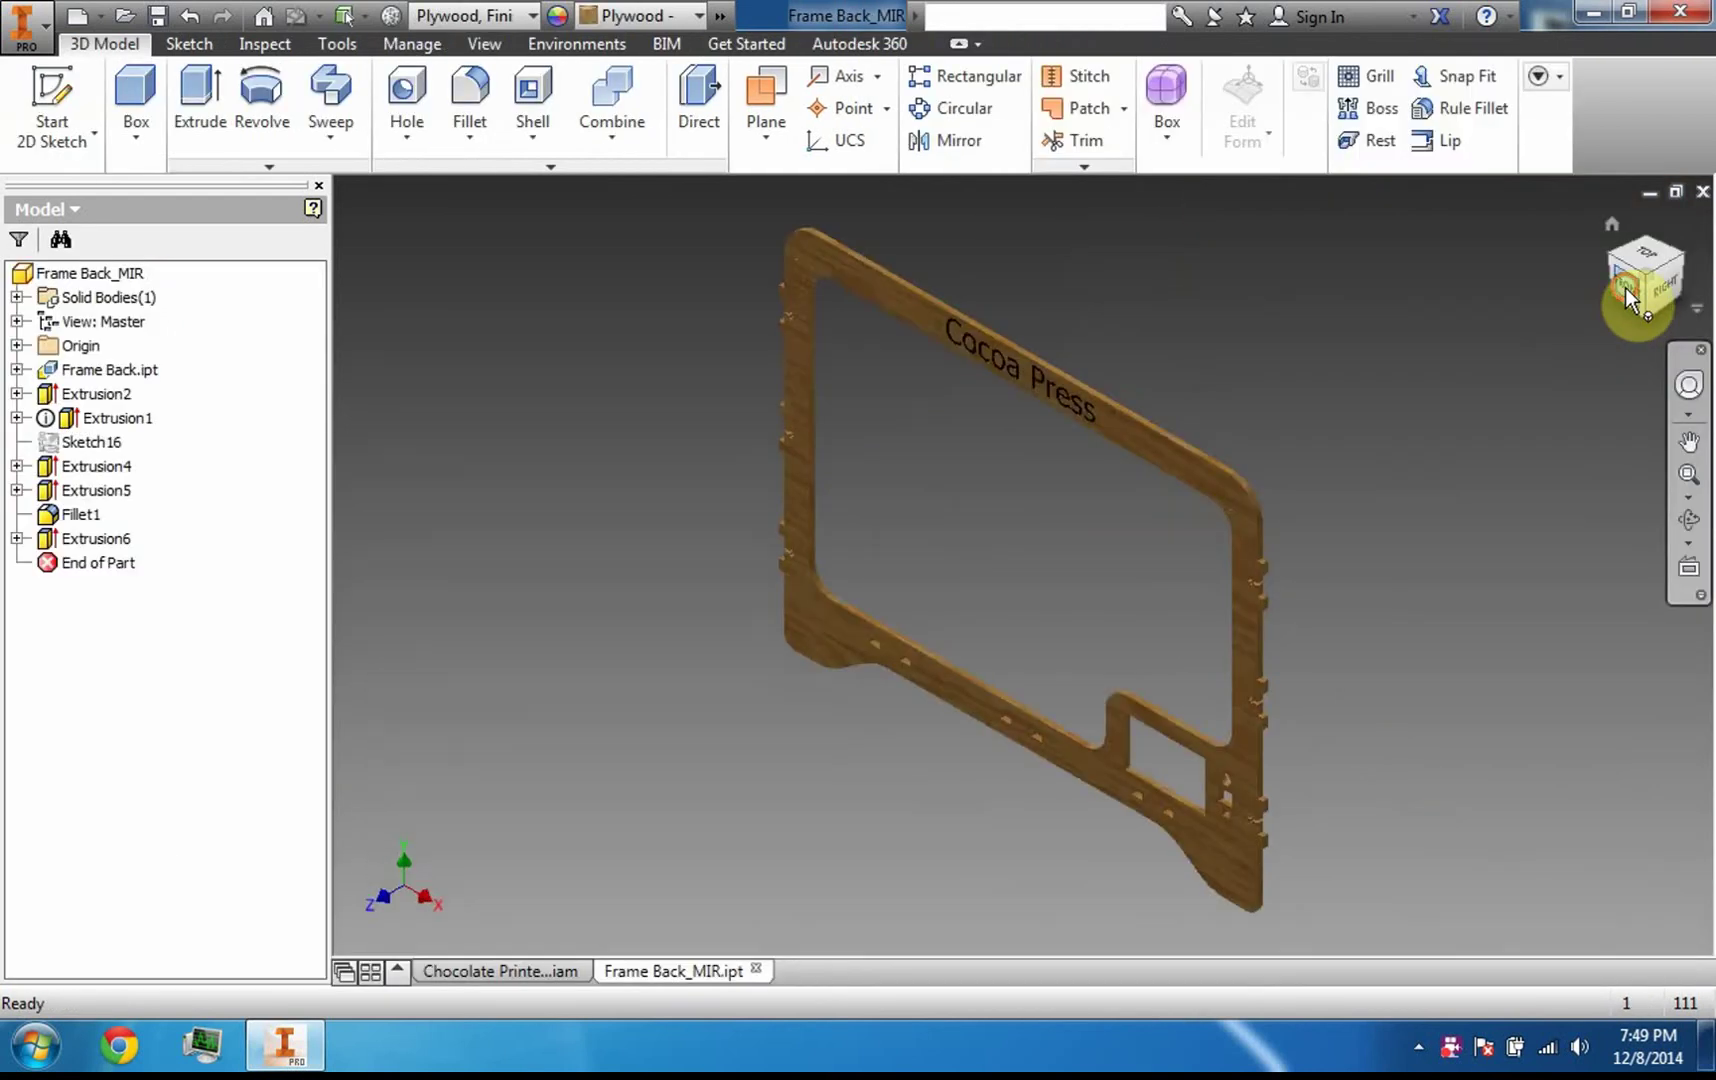
pyautogui.click(1625, 287)
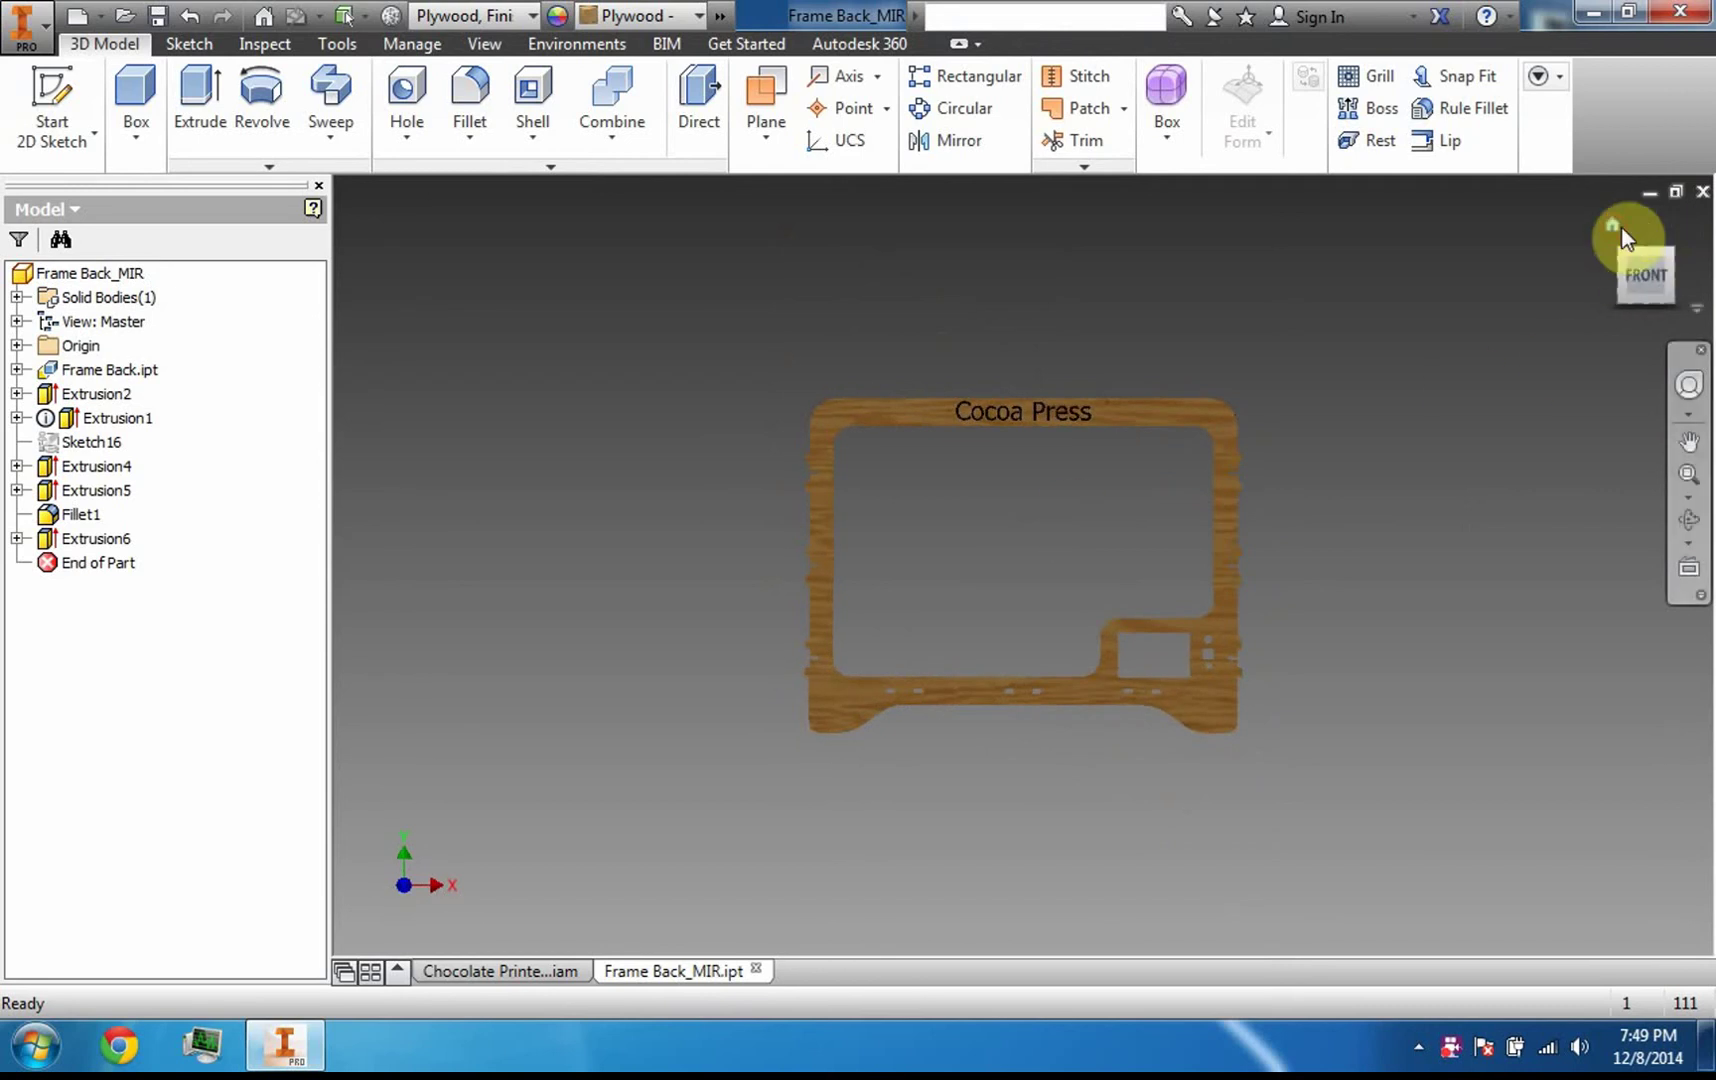
pyautogui.click(1632, 229)
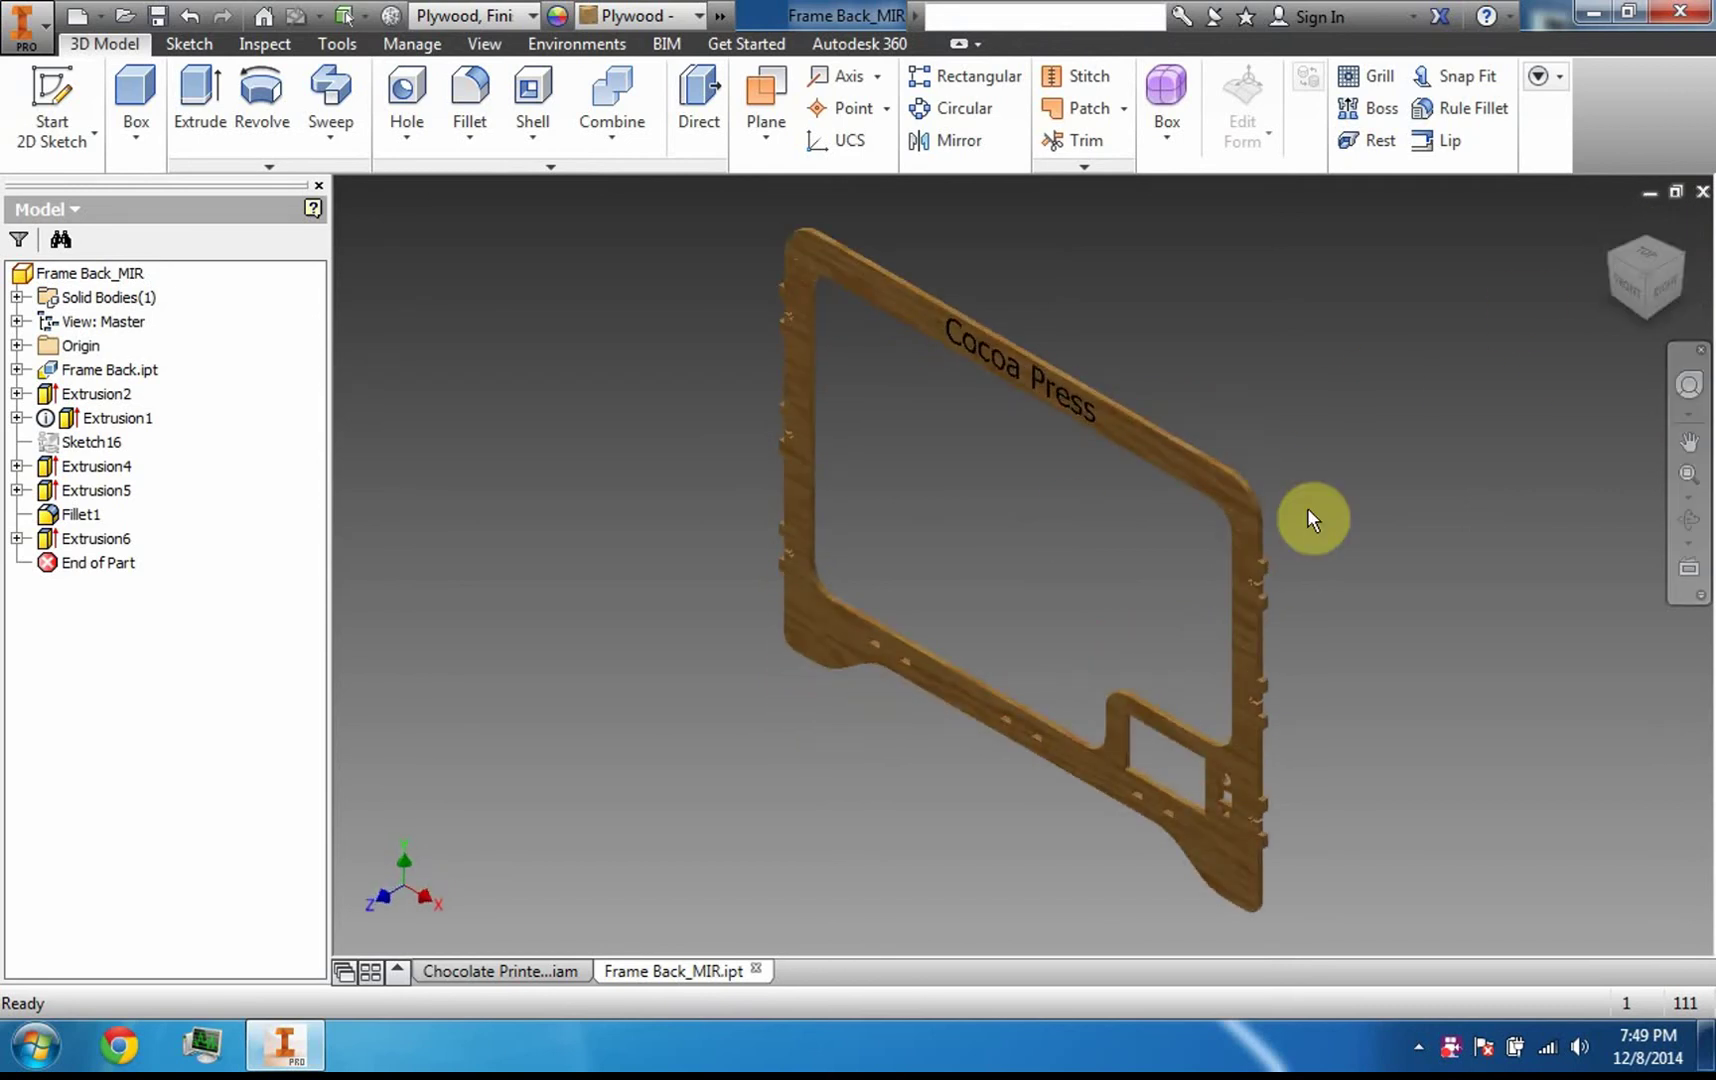
pyautogui.click(489, 971)
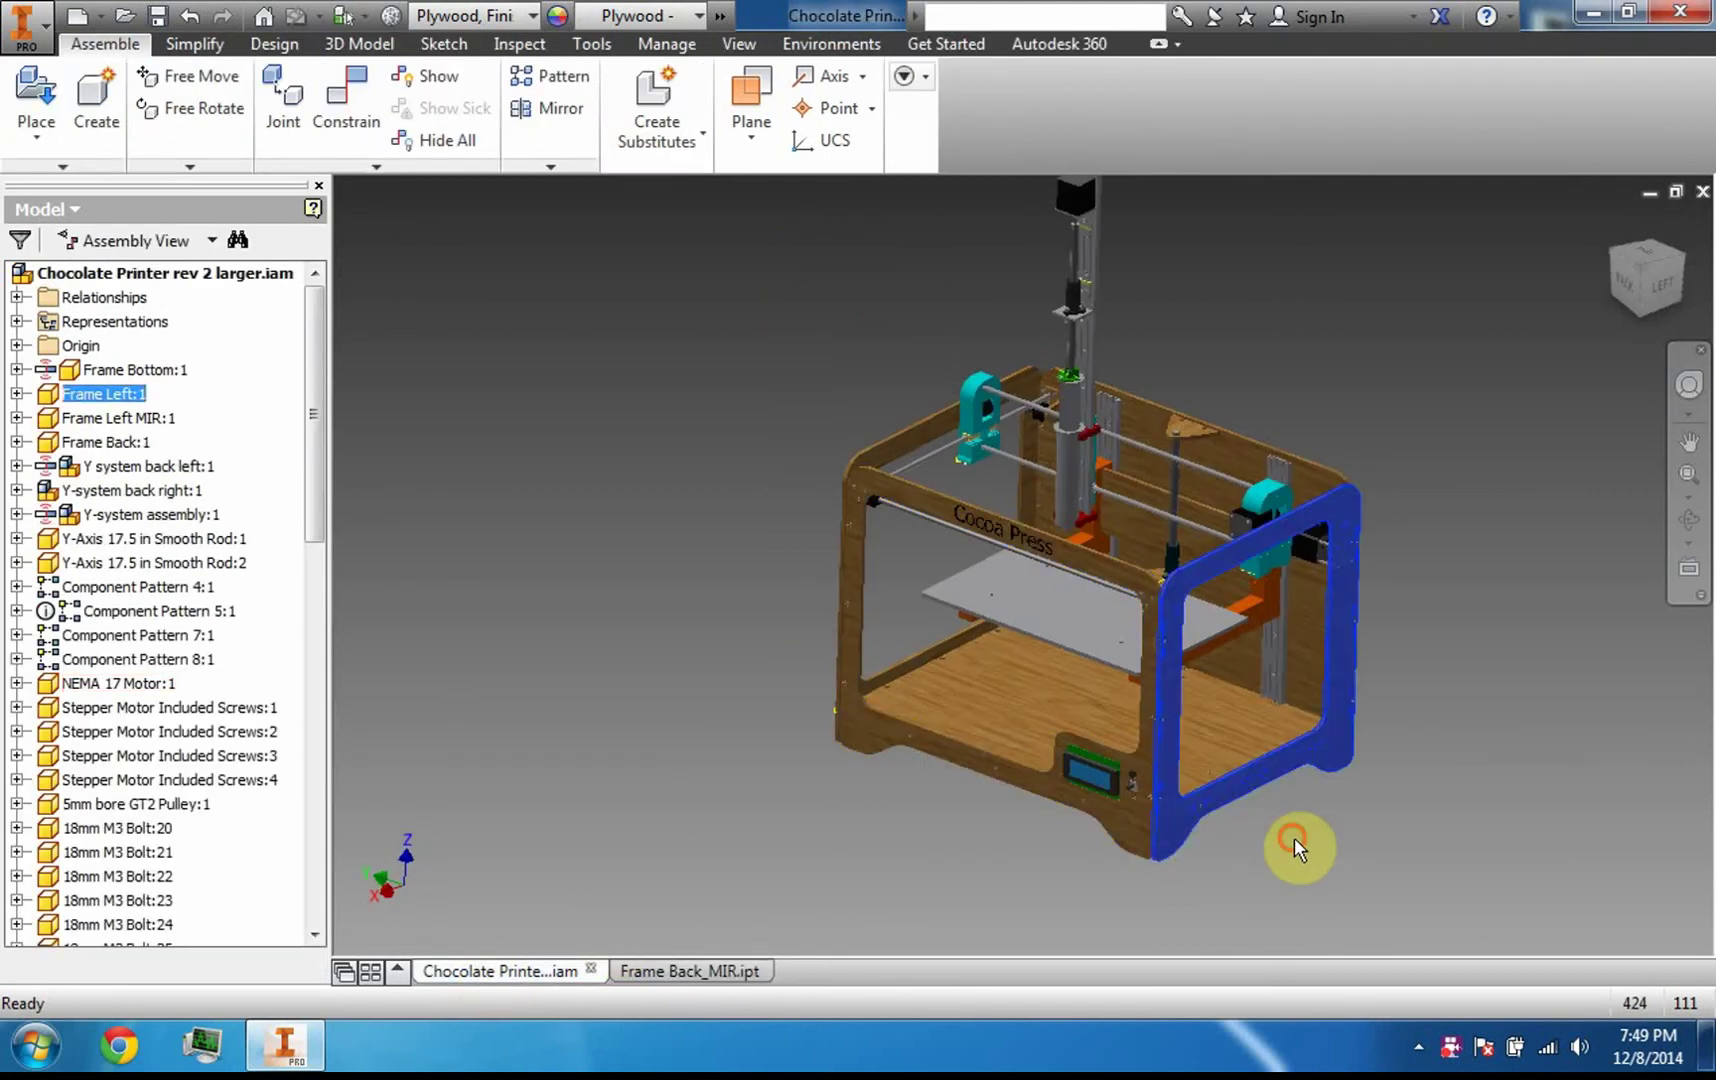
# Deselect the side frame and orbit the printer from above to a higher three-quarter view
pyautogui.click(1294, 837)
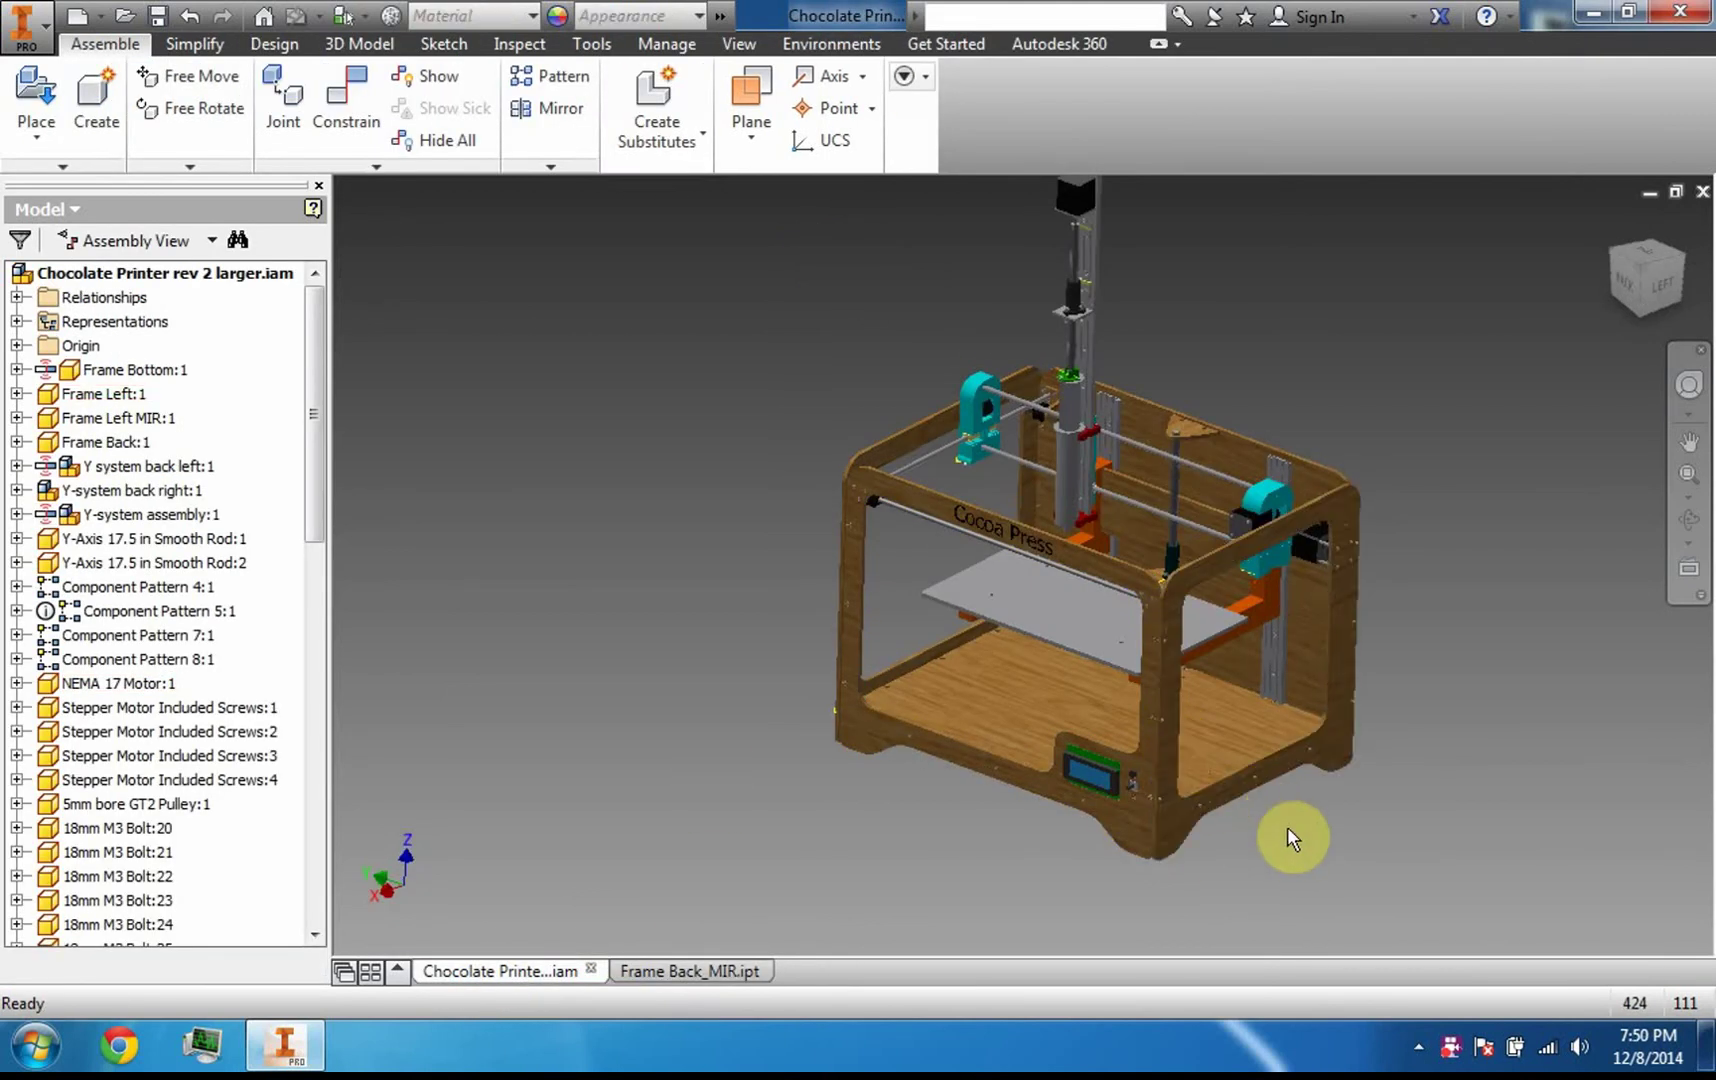
pyautogui.click(1690, 519)
pyautogui.moveTo(1149, 536); pyautogui.dragTo(1111, 502)
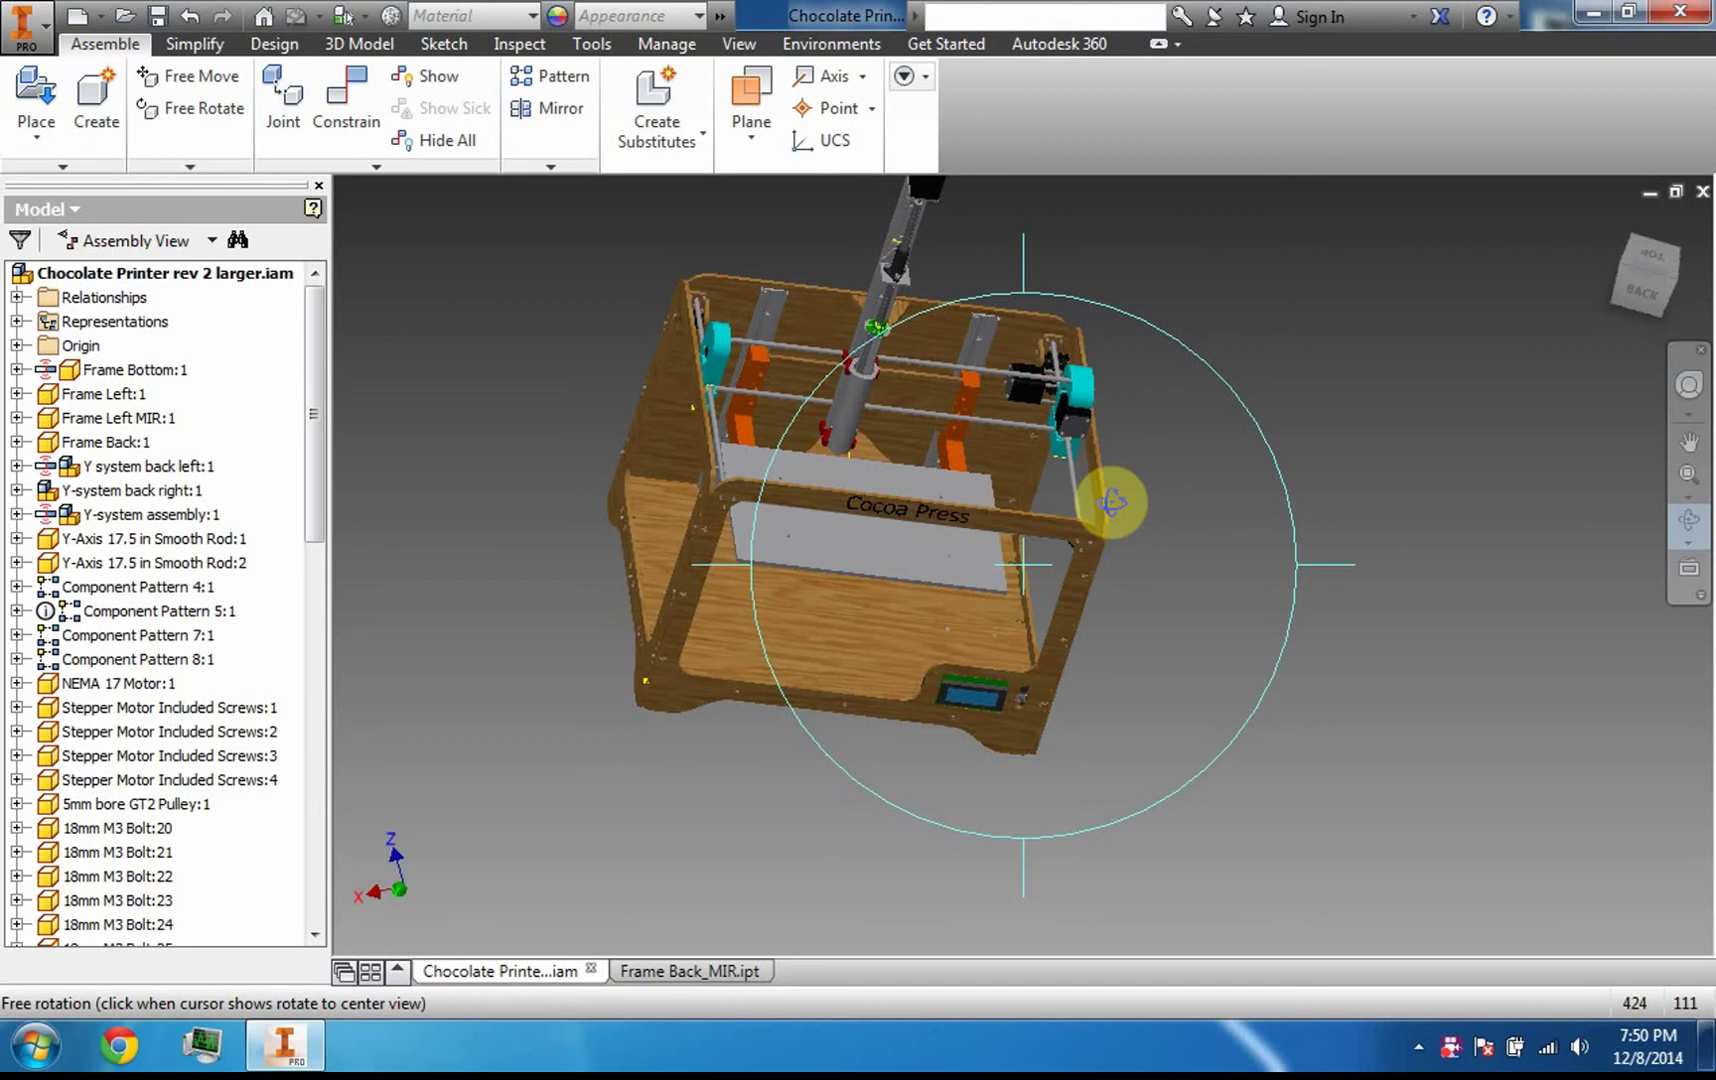
pyautogui.moveTo(1015, 486); pyautogui.dragTo(860, 452)
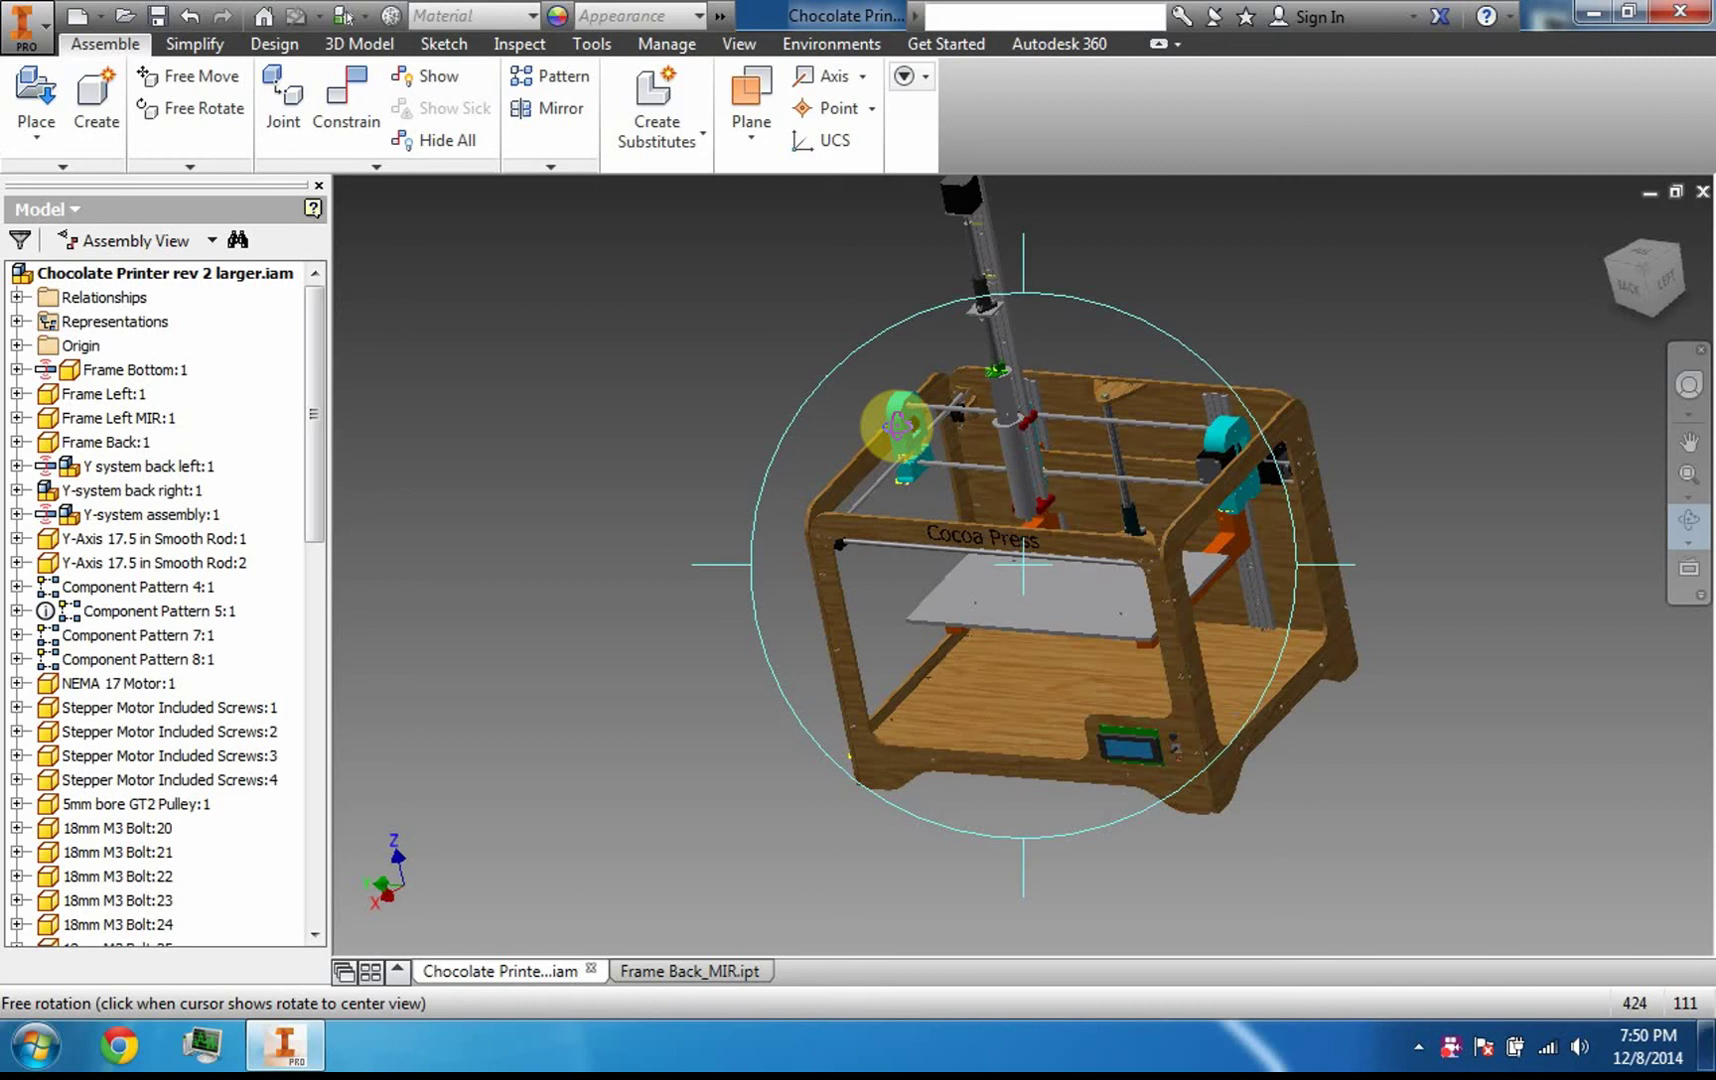
pyautogui.click(1688, 522)
# Rotate the printer to face its front and zoom in on the LCD panel
pyautogui.moveTo(965, 605); pyautogui.dragTo(1092, 479)
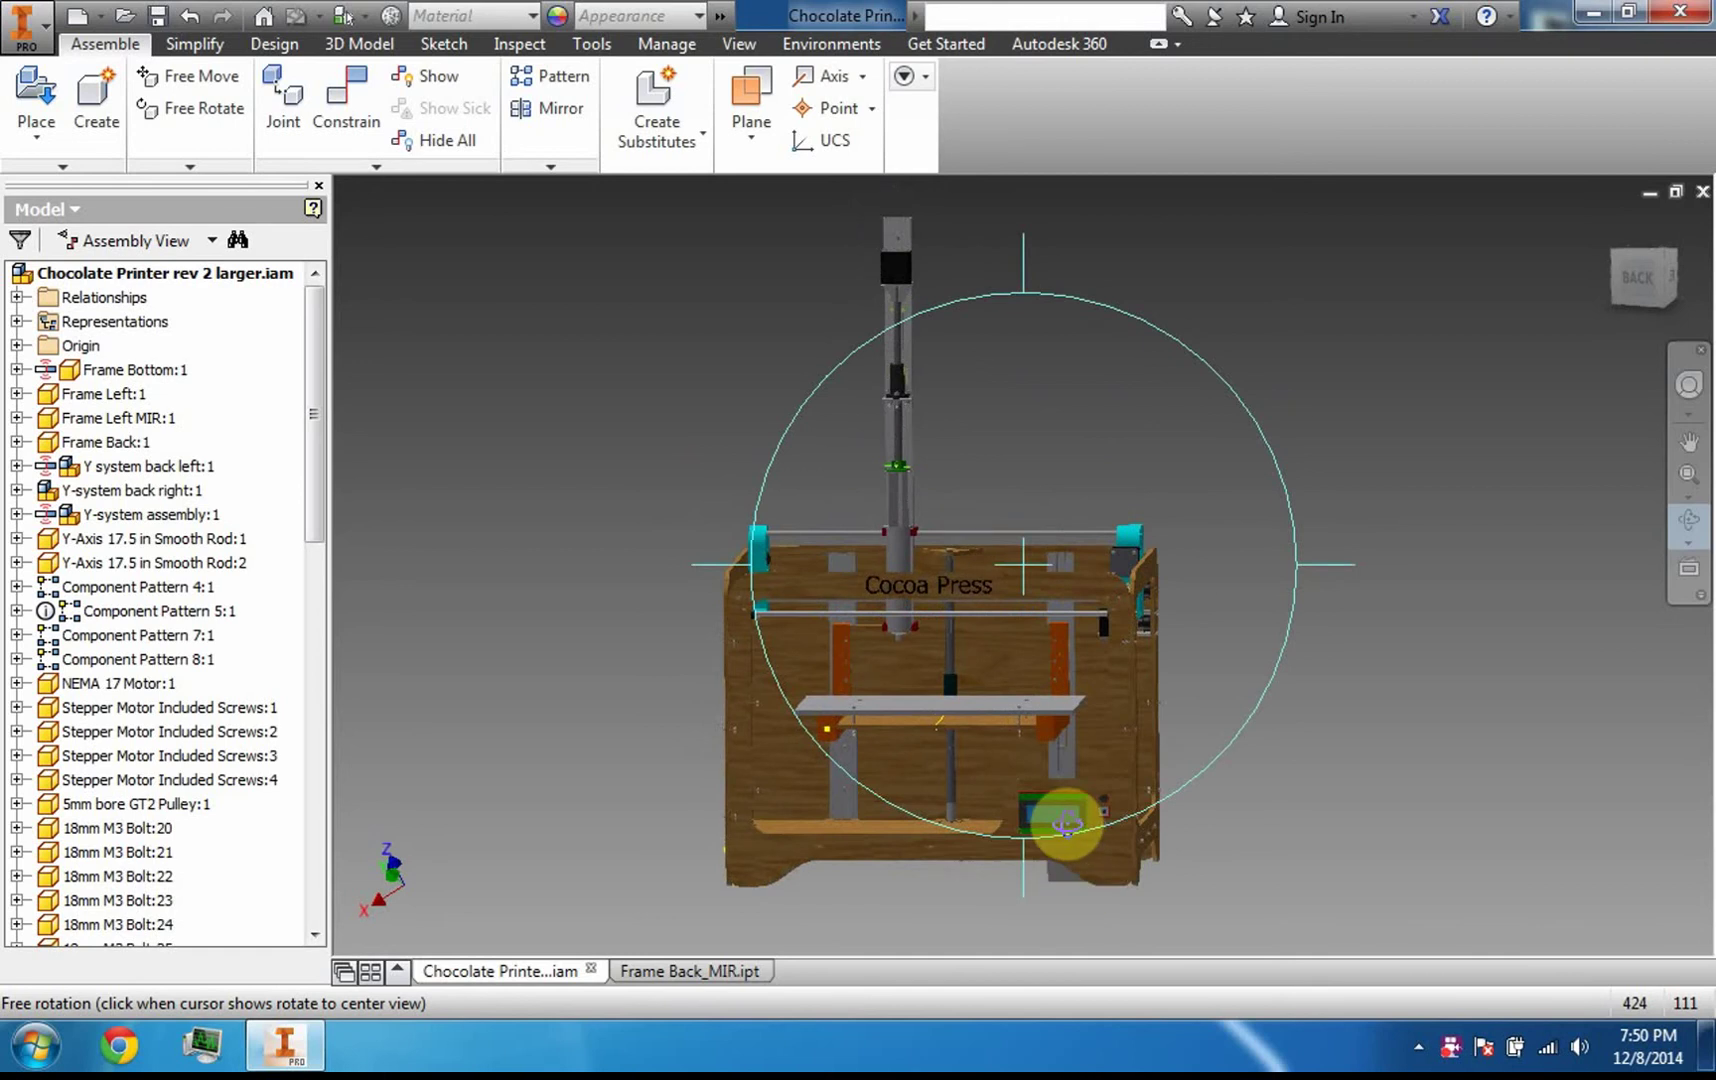
pyautogui.scroll(-5, 1046, 816)
pyautogui.scroll(-3, 1187, 826)
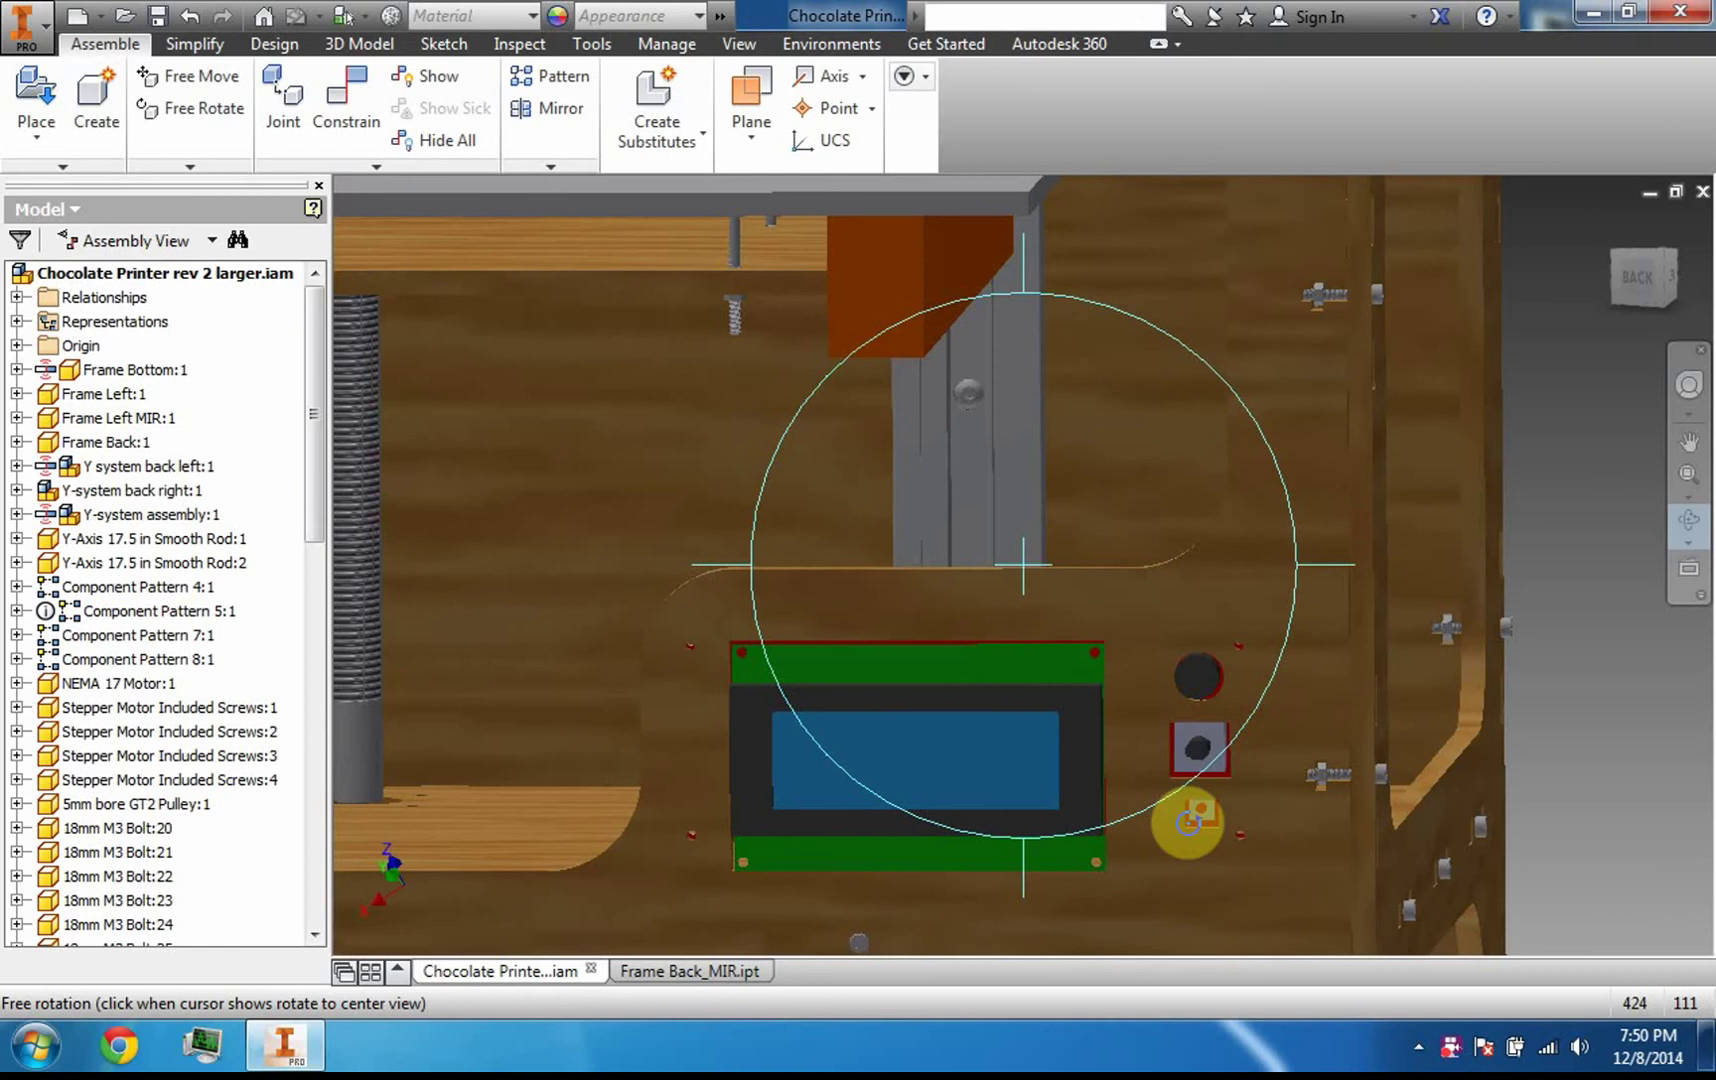
pyautogui.moveTo(1038, 701); pyautogui.dragTo(1202, 726)
pyautogui.scroll(5, 1099, 674)
# Orbit to an angled side view and zoom in on the red control board
pyautogui.moveTo(956, 648); pyautogui.dragTo(1226, 682)
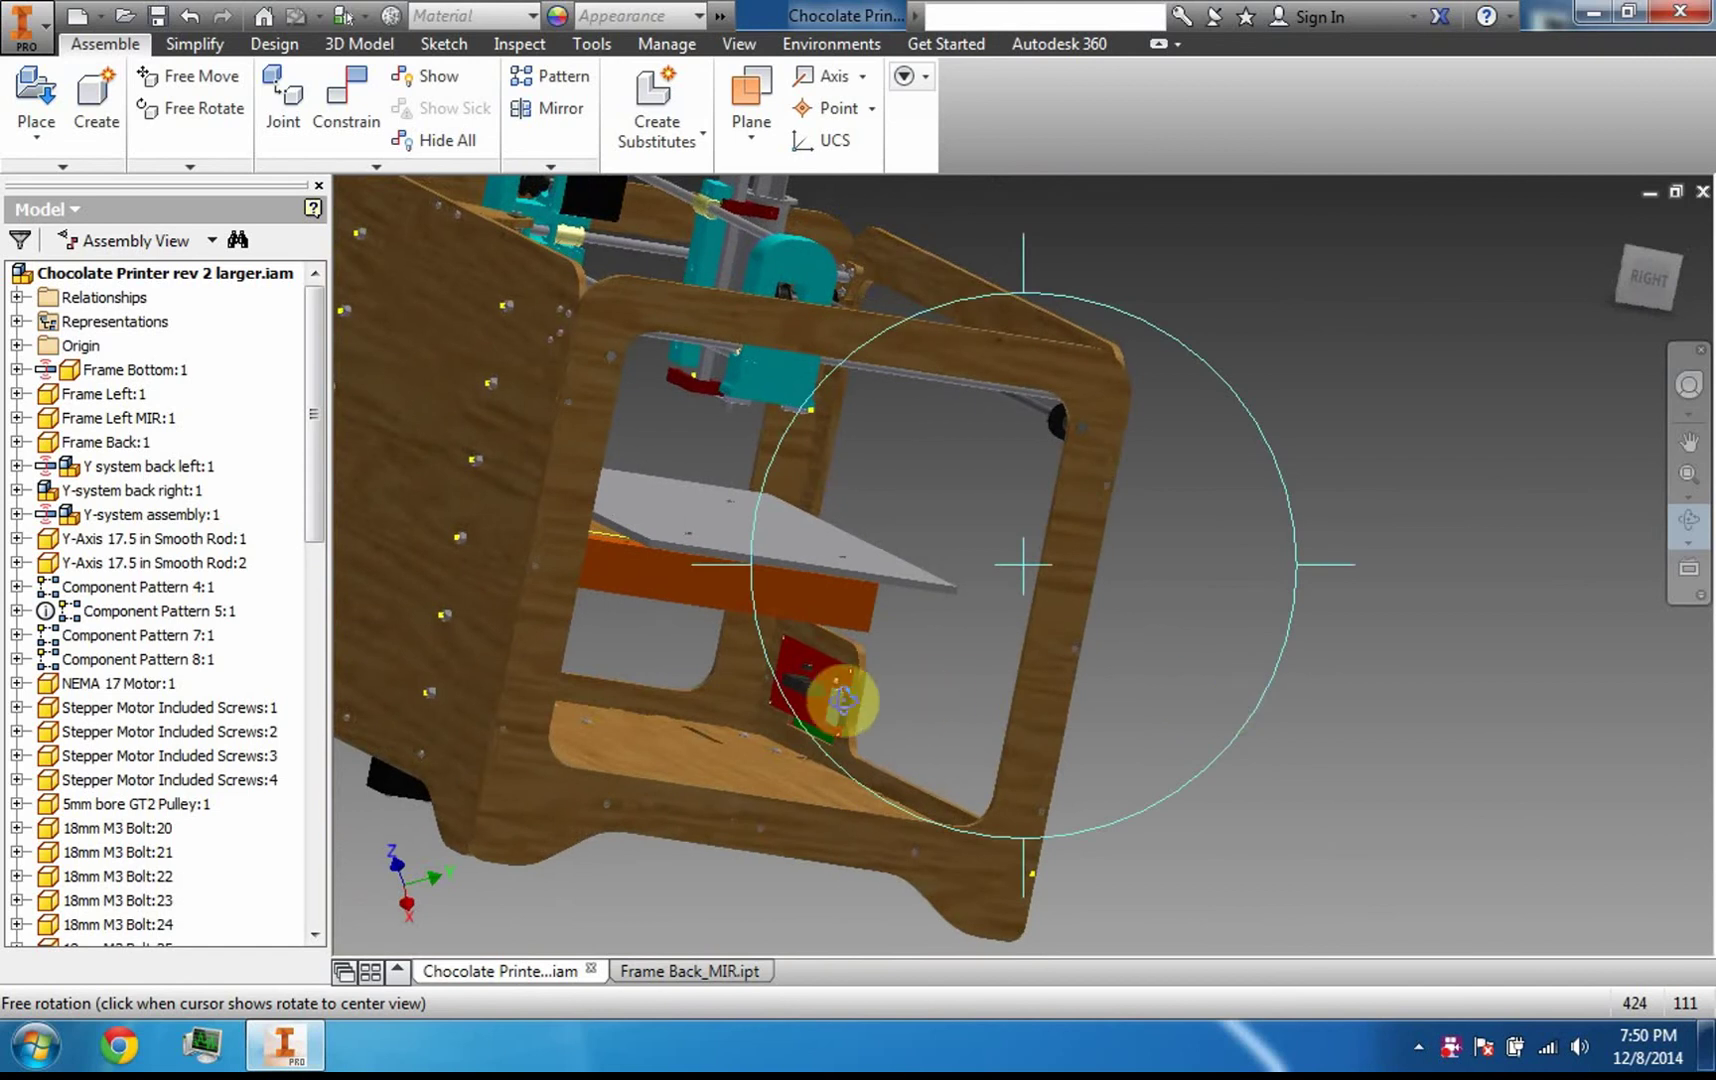
pyautogui.scroll(-4, 840, 690)
pyautogui.scroll(-3, 835, 695)
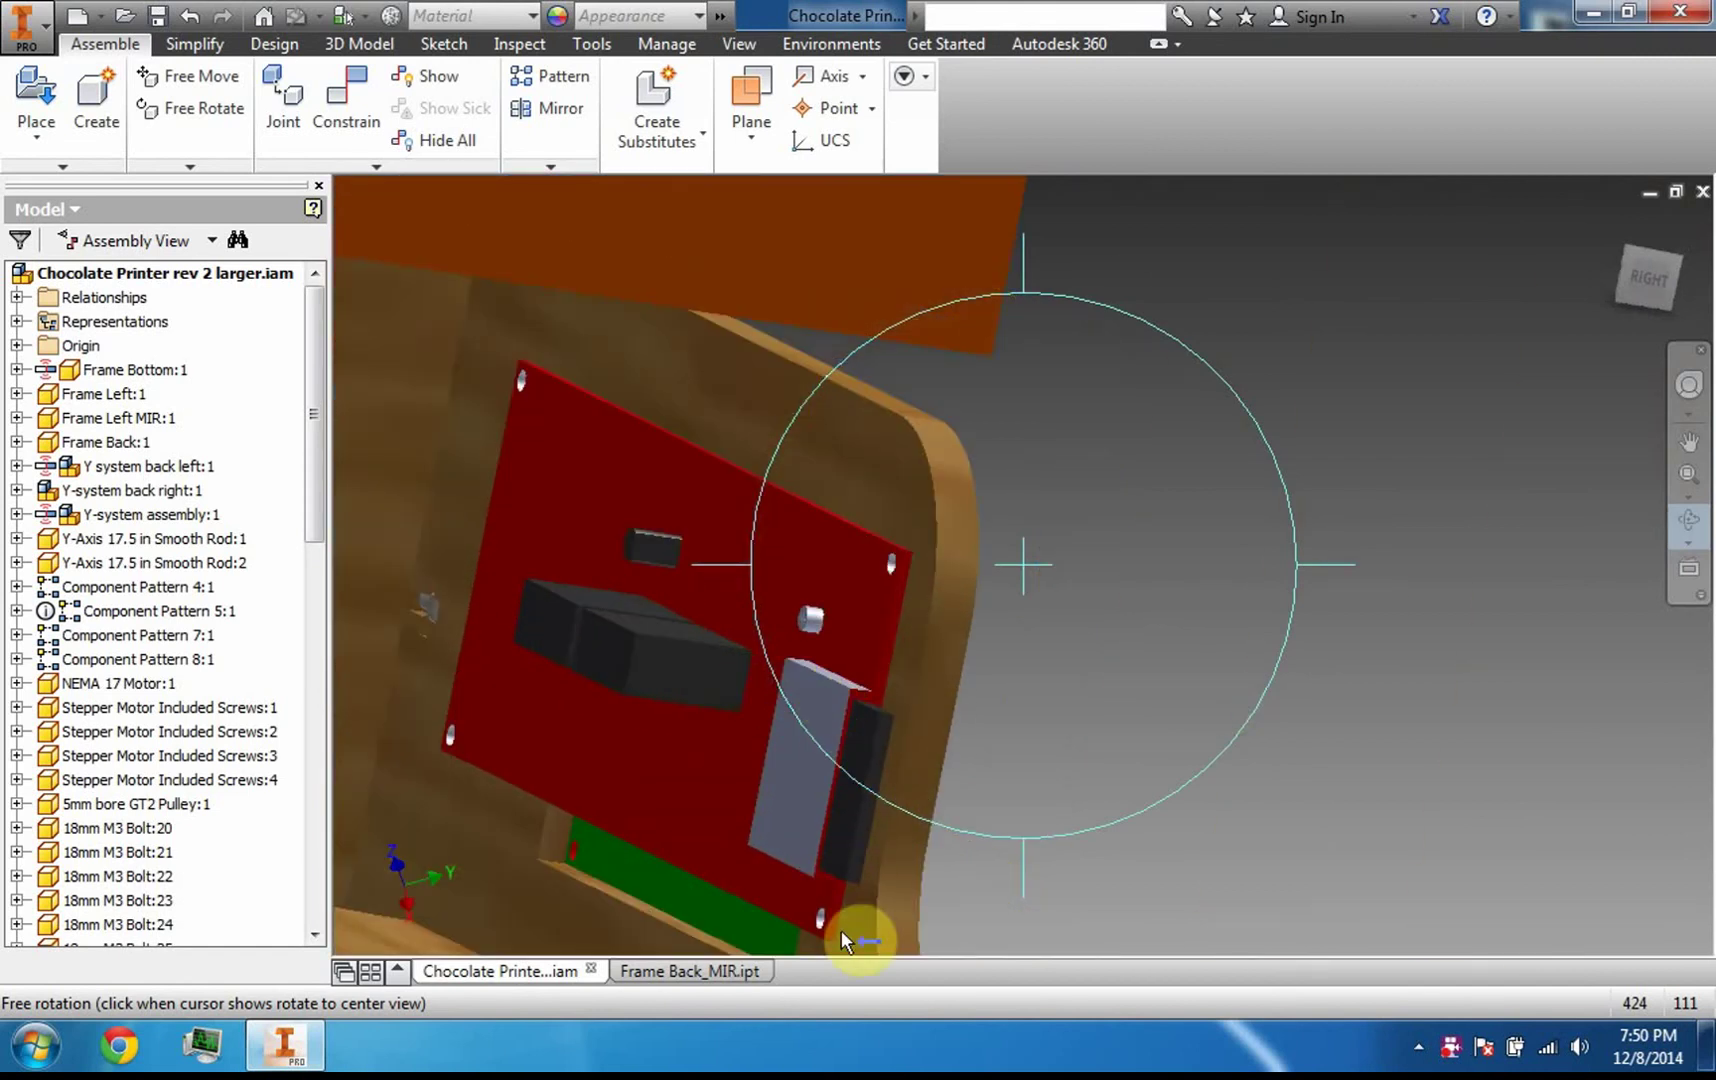
pyautogui.scroll(-3, 850, 935)
pyautogui.scroll(4, 850, 935)
# Orbit around to the back and tilt toward a top-down view of the whole printer
pyautogui.moveTo(1046, 659); pyautogui.dragTo(766, 709)
pyautogui.scroll(6, 762, 678)
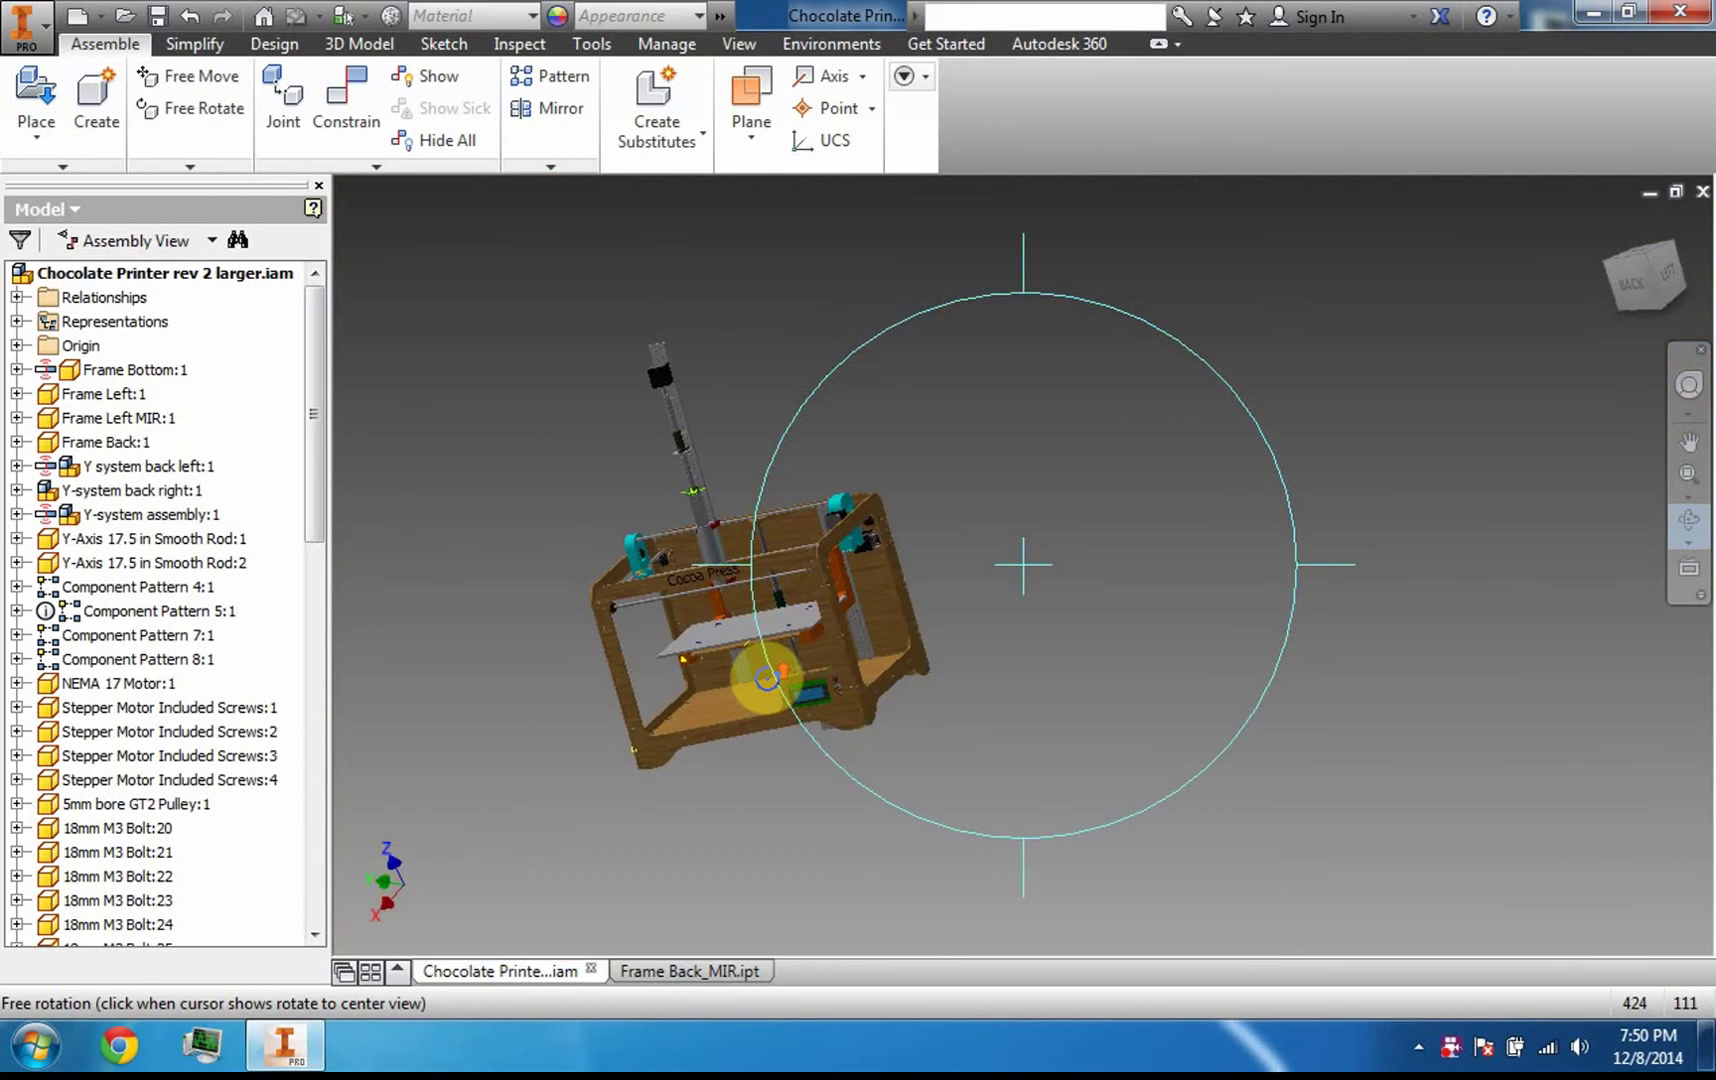
pyautogui.moveTo(918, 655); pyautogui.dragTo(1050, 672)
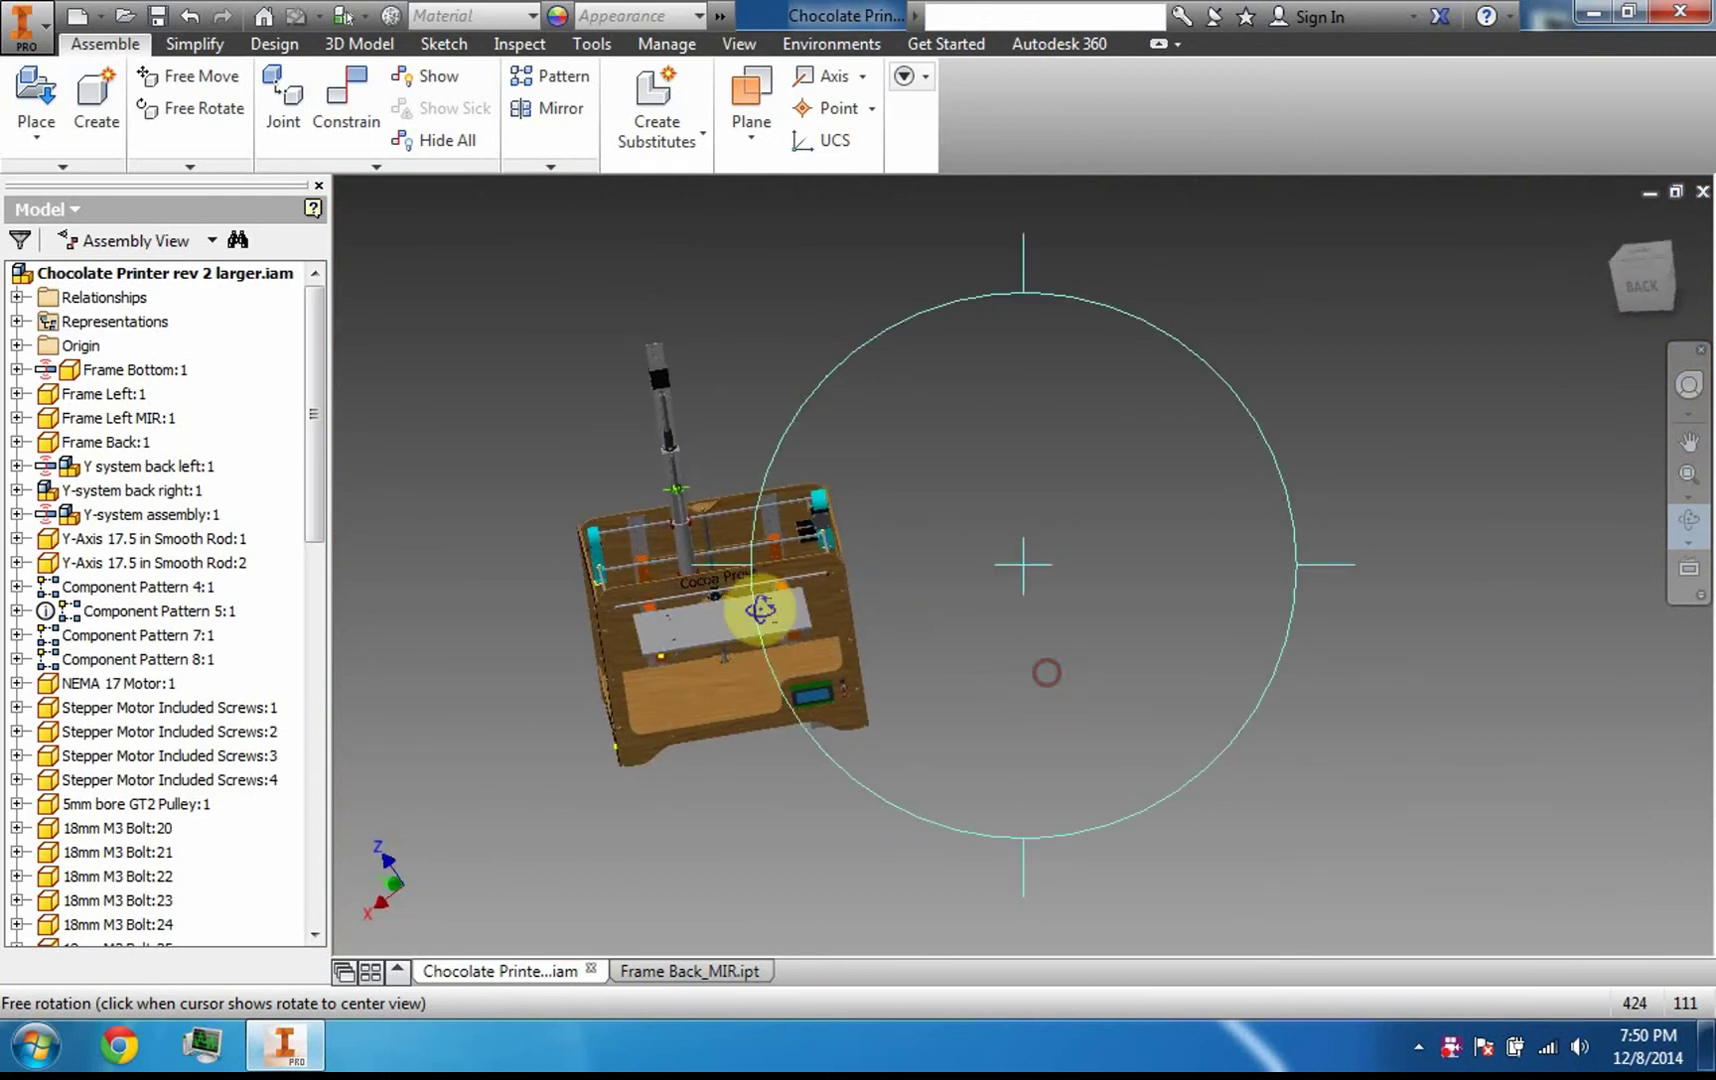
# Look straight down on the printer from above, then exit orbit and clear the selection
pyautogui.moveTo(855, 497); pyautogui.dragTo(925, 848)
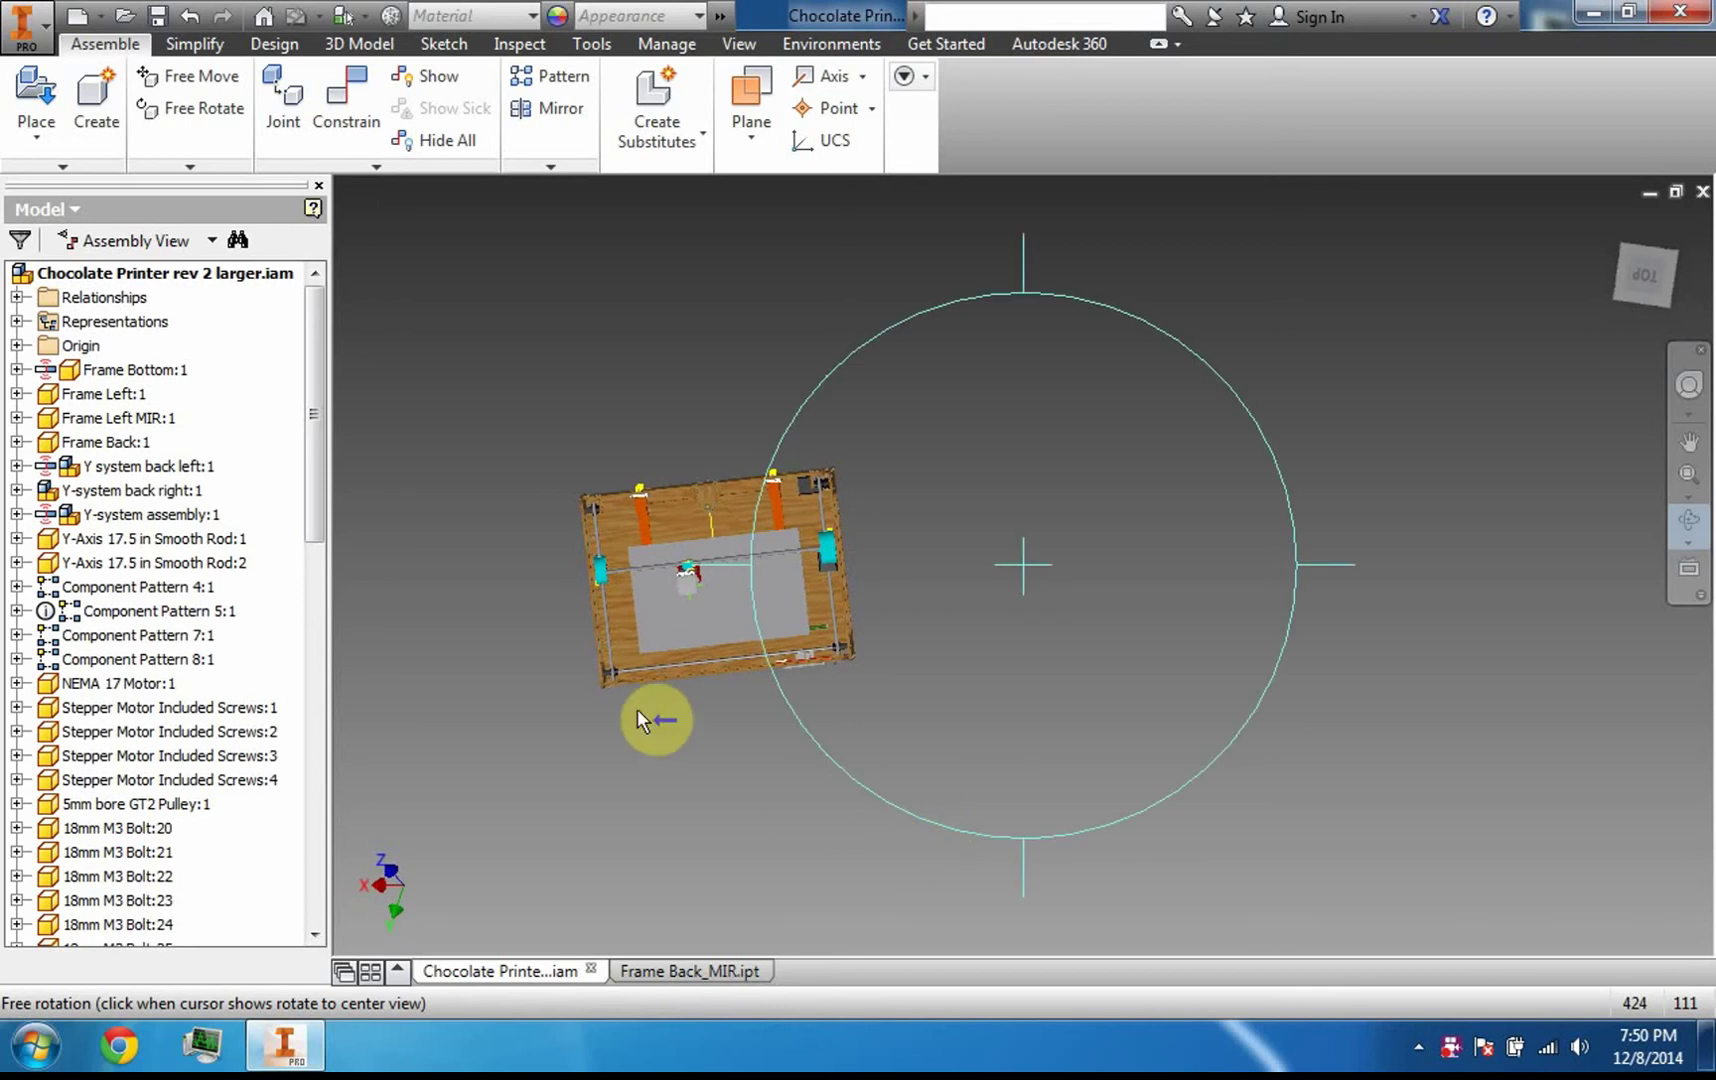
pyautogui.scroll(-4, 554, 613)
pyautogui.scroll(2, 554, 613)
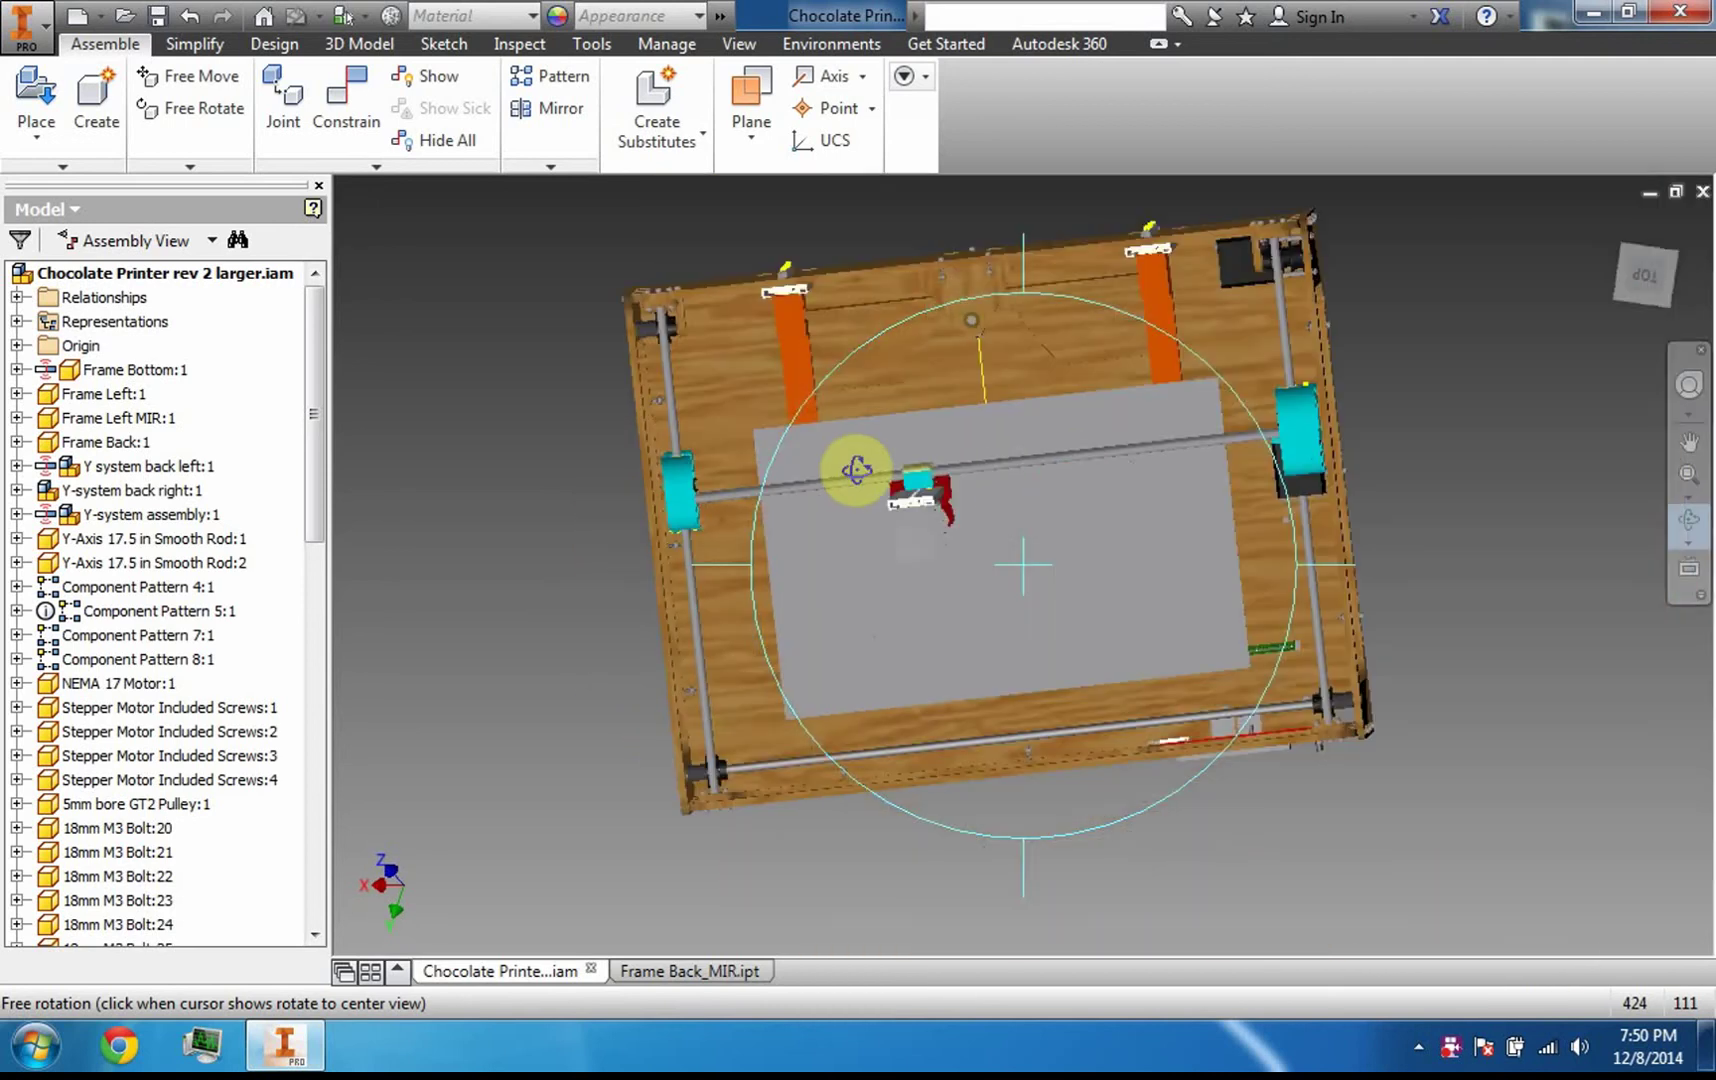
pyautogui.press('Escape')
pyautogui.click(1417, 307)
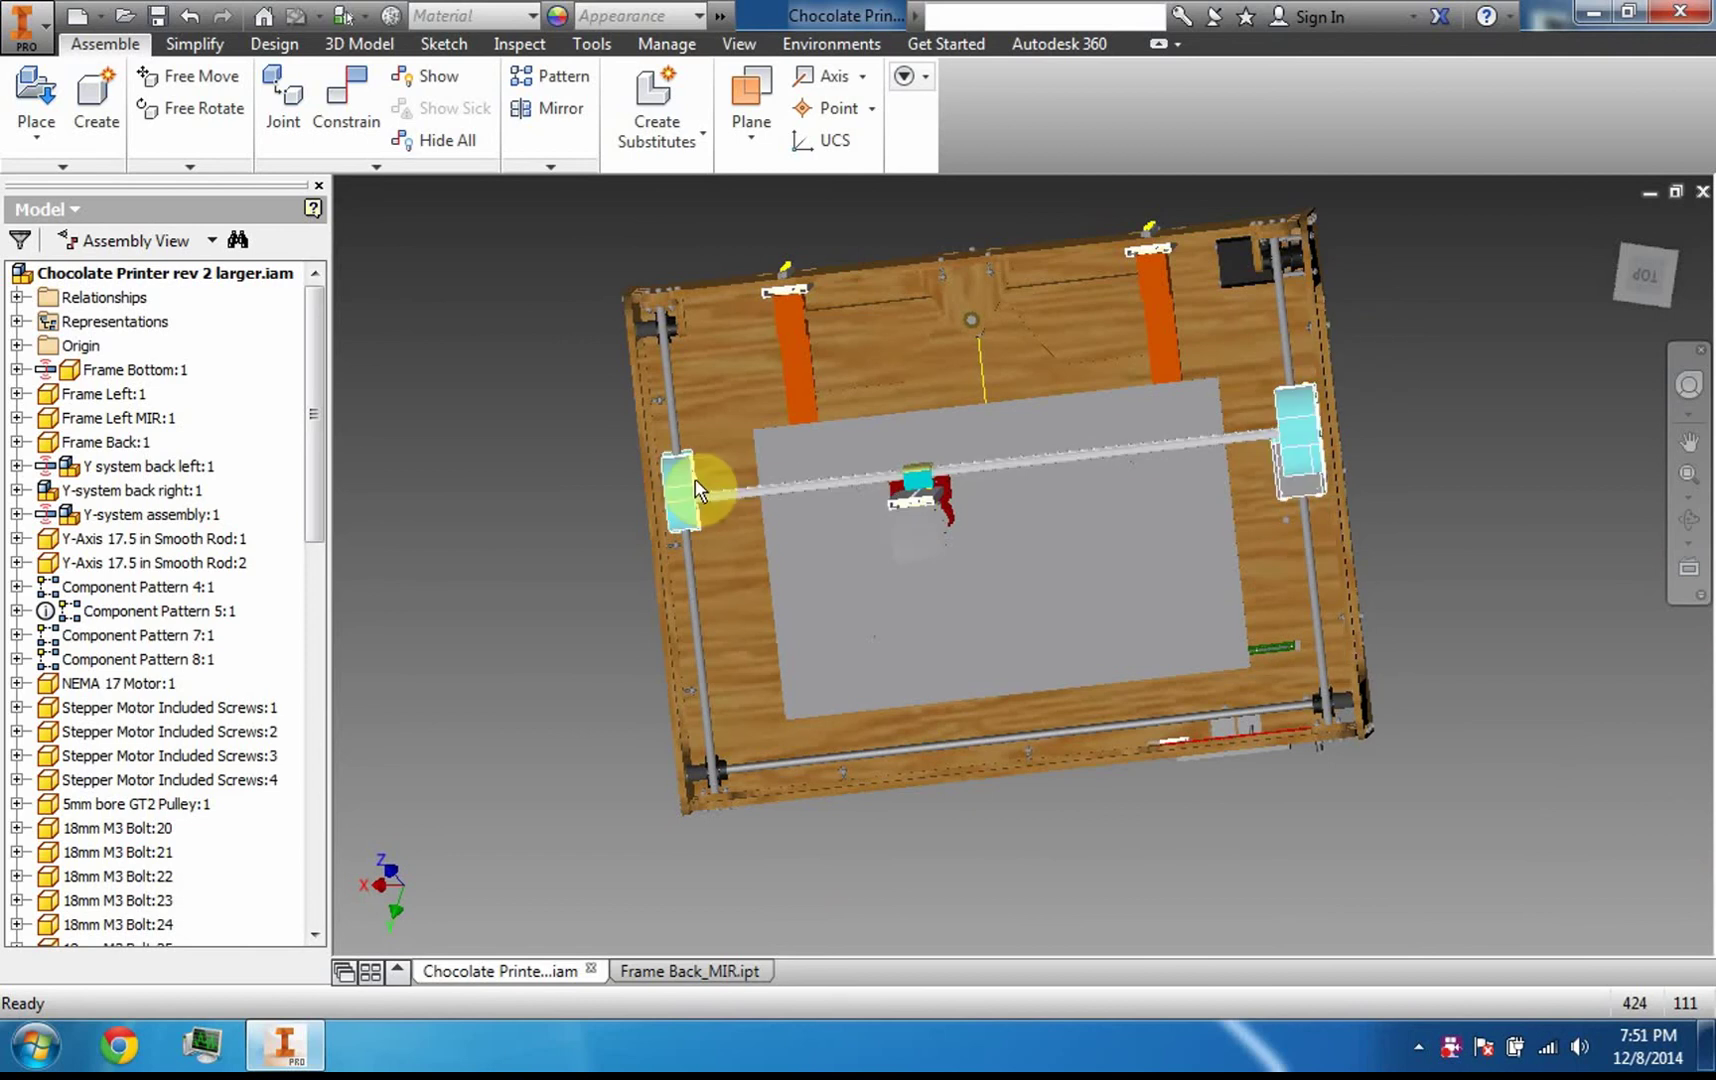
# Slide the Y gantry up its rails and orbit the printer to face its lettered back
pyautogui.moveTo(714, 593); pyautogui.dragTo(955, 607)
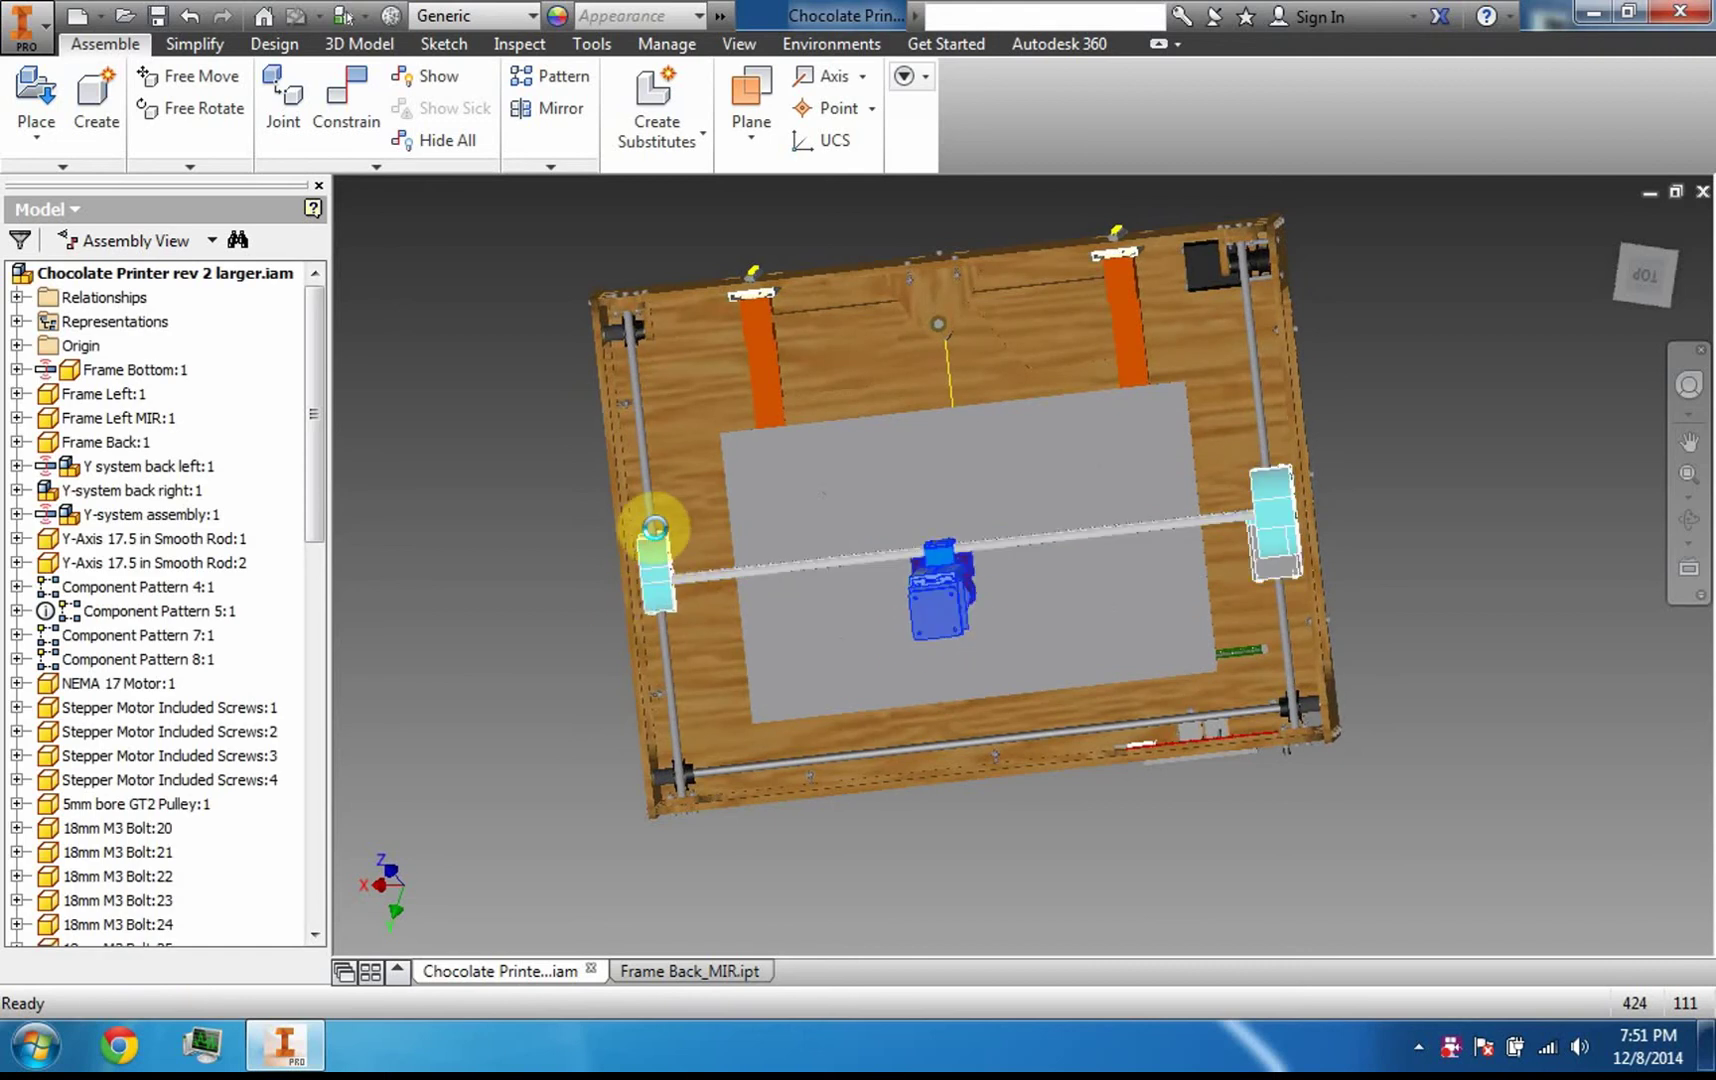
pyautogui.moveTo(651, 540); pyautogui.dragTo(875, 495)
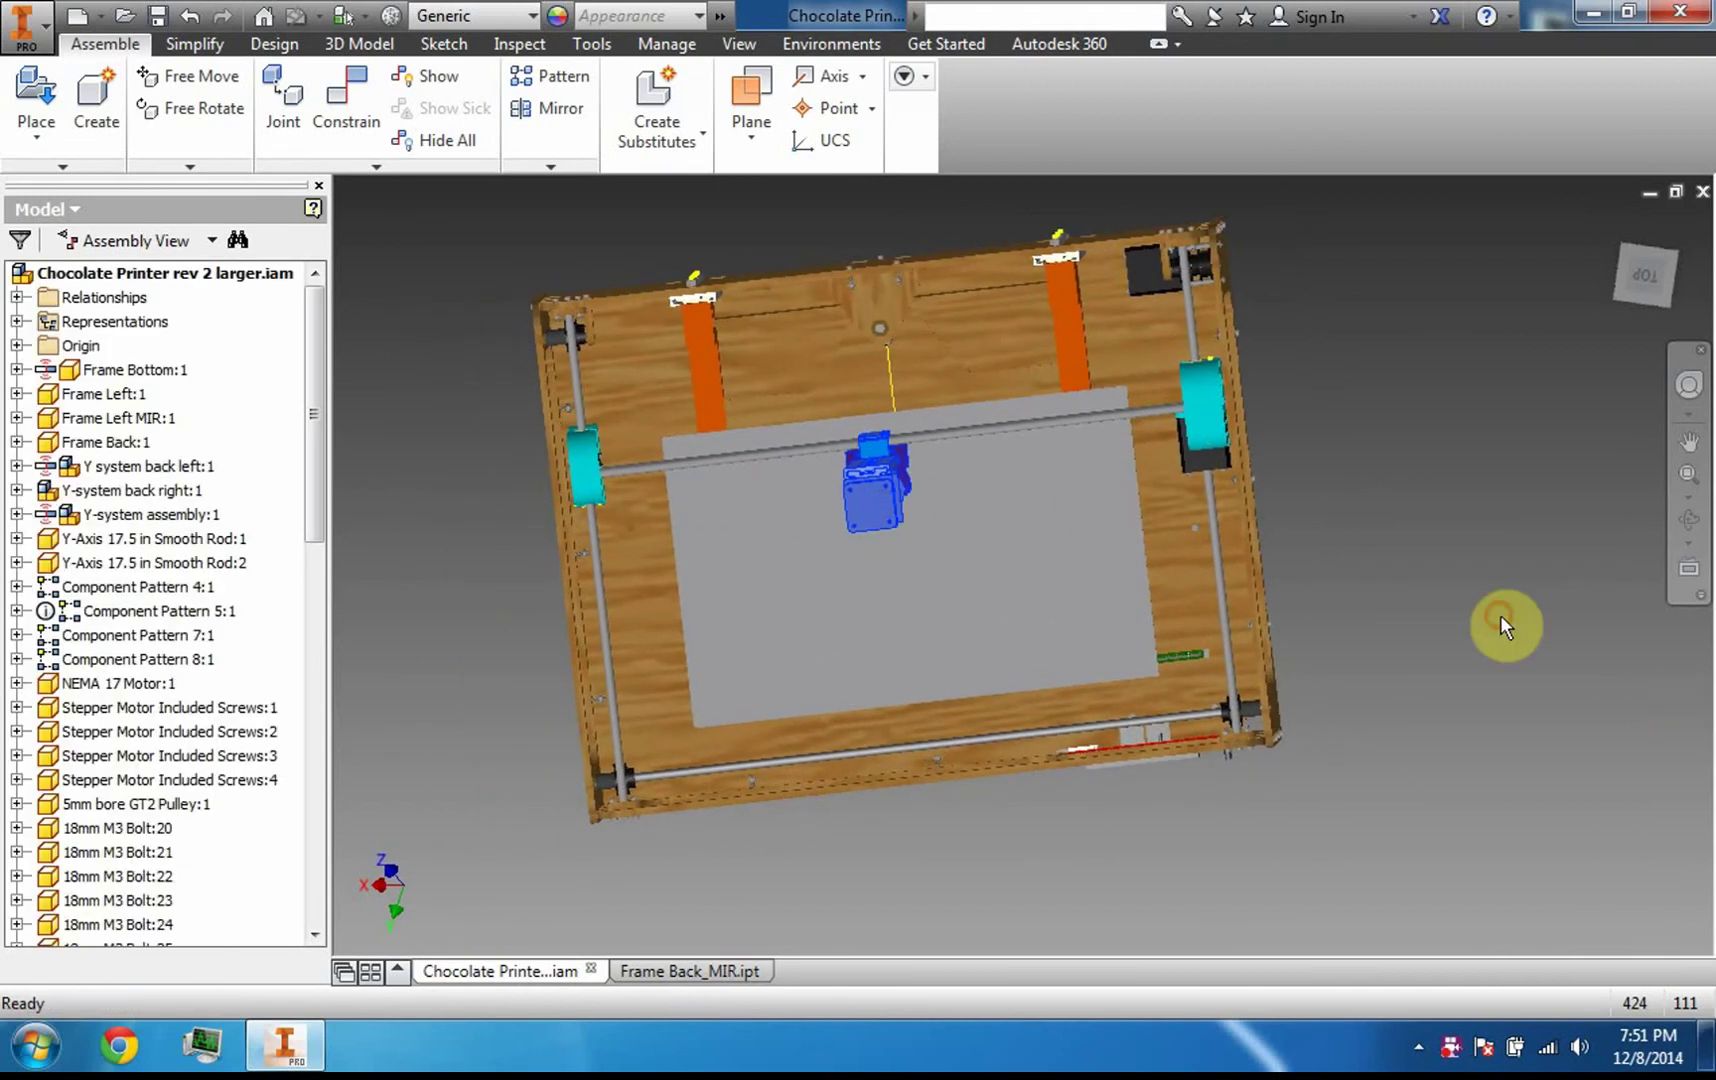
pyautogui.click(1689, 519)
pyautogui.moveTo(968, 682); pyautogui.dragTo(931, 356)
# Slide the build-platform carriage up its axis, then back down slightly
pyautogui.press('Escape')
pyautogui.click(934, 636)
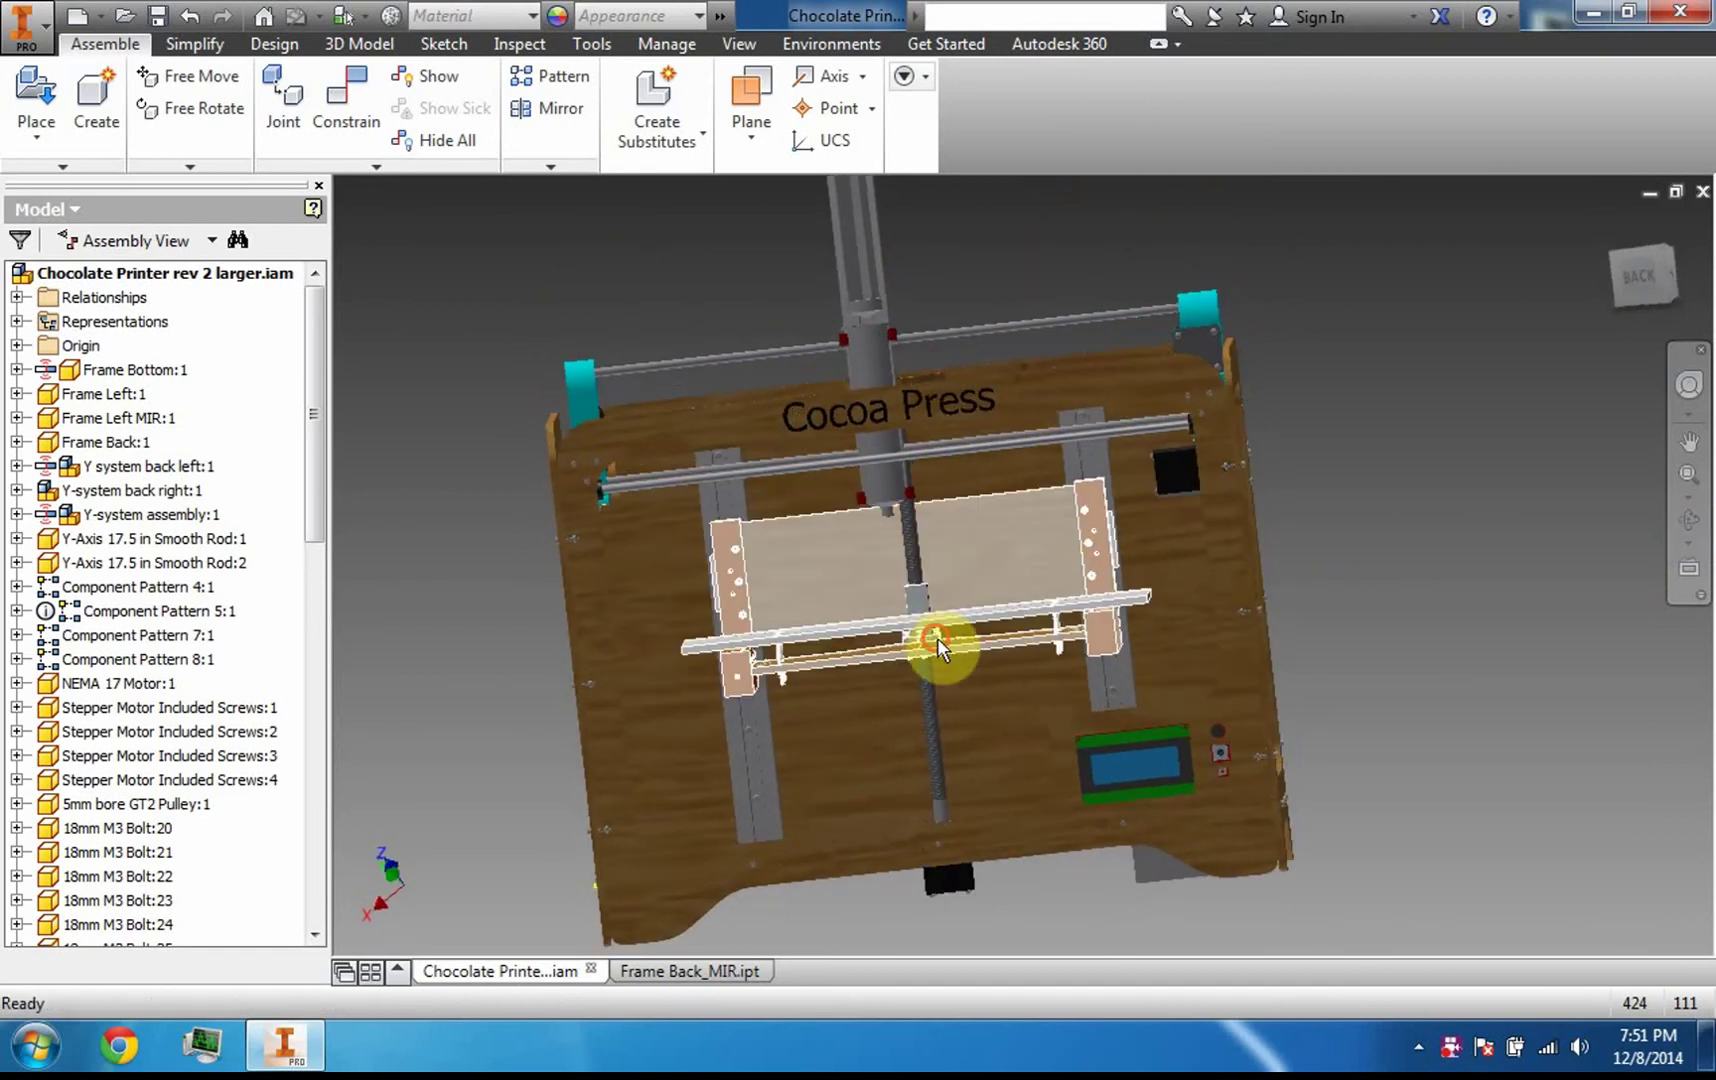
pyautogui.moveTo(940, 628); pyautogui.dragTo(874, 517)
pyautogui.scroll(5, 874, 517)
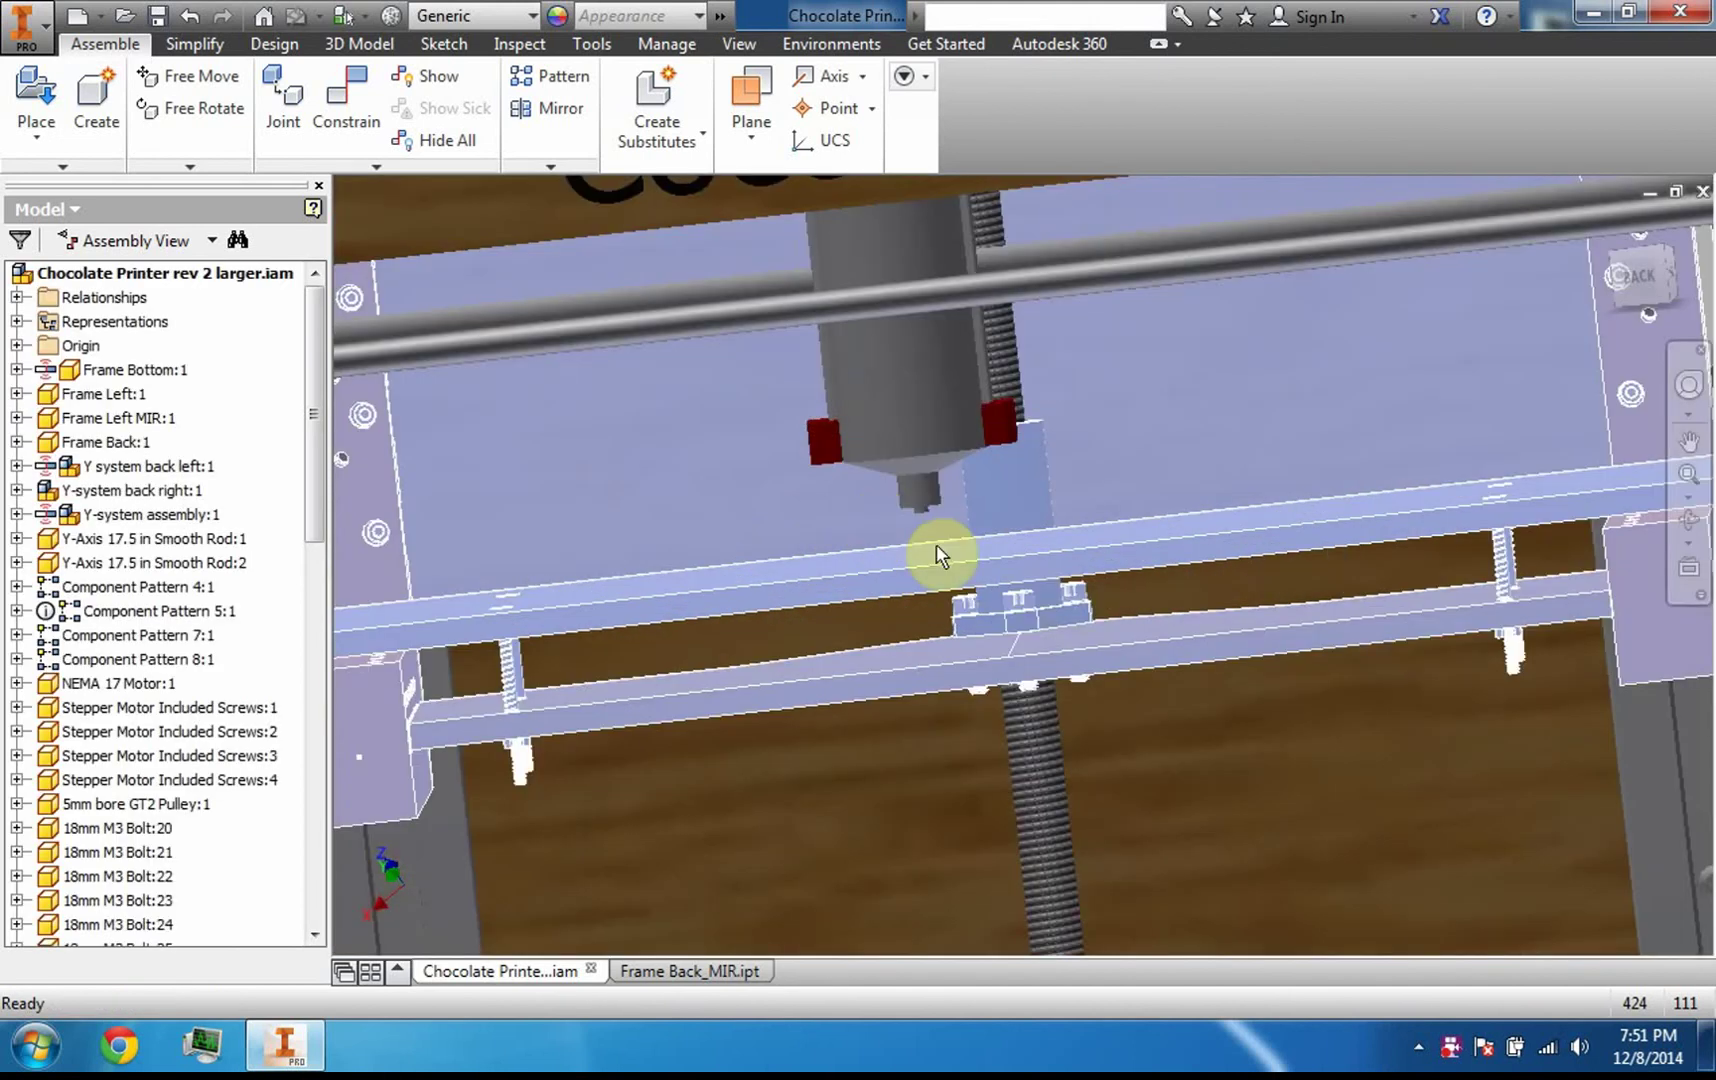
pyautogui.moveTo(1050, 589); pyautogui.dragTo(1055, 662)
pyautogui.scroll(-10, 1055, 662)
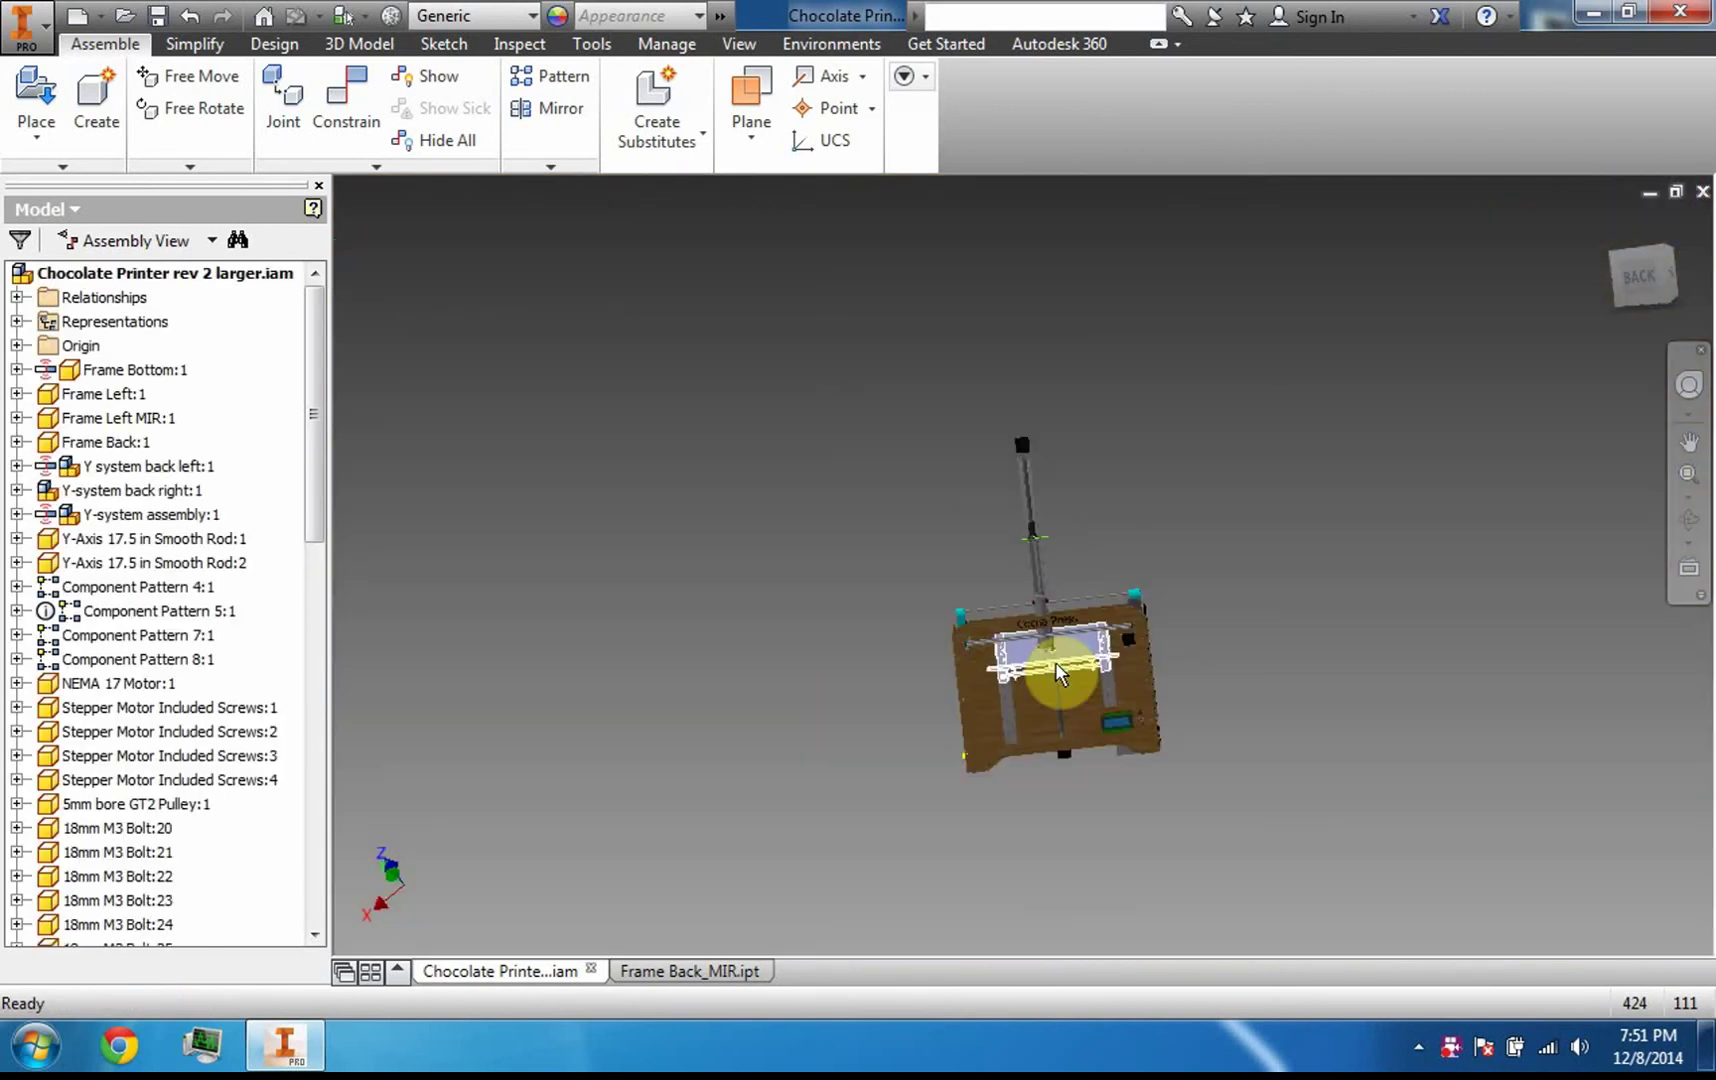
pyautogui.scroll(-3, 1055, 662)
# Return to the Home view, orbit to the printer's back, and zoom in on the extruder syringe
pyautogui.click(1190, 688)
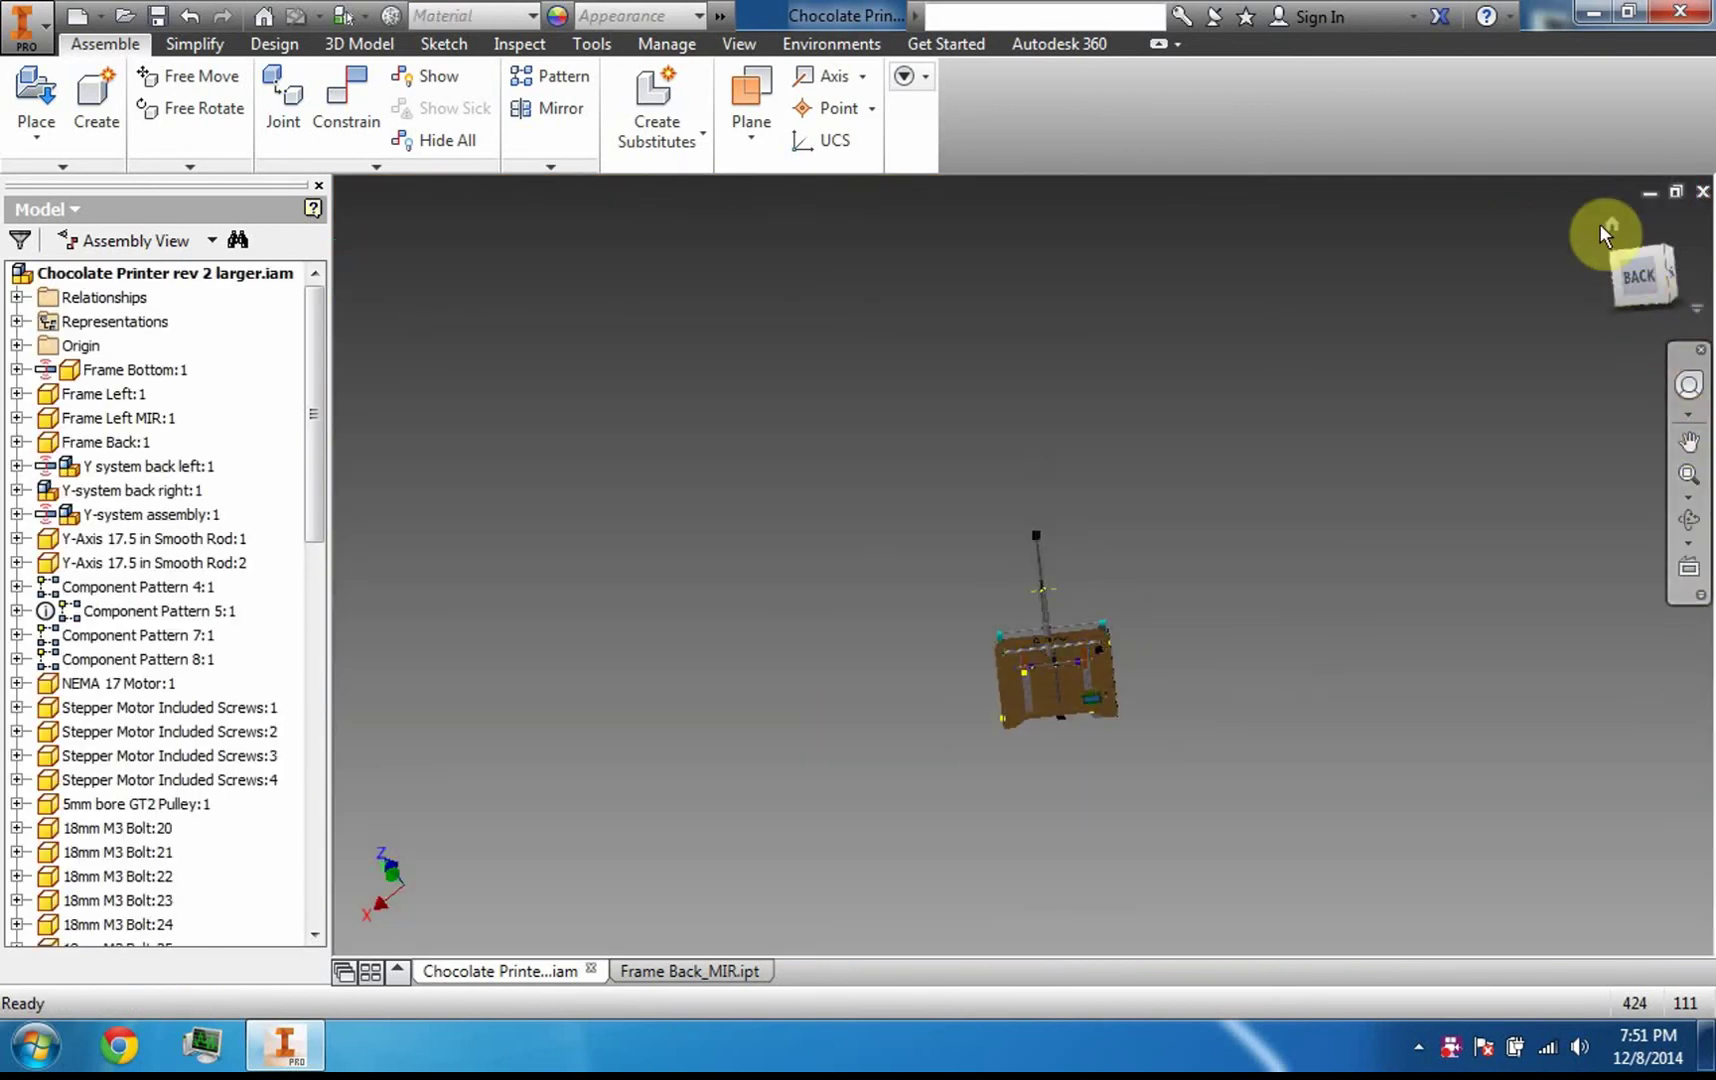
pyautogui.click(1607, 229)
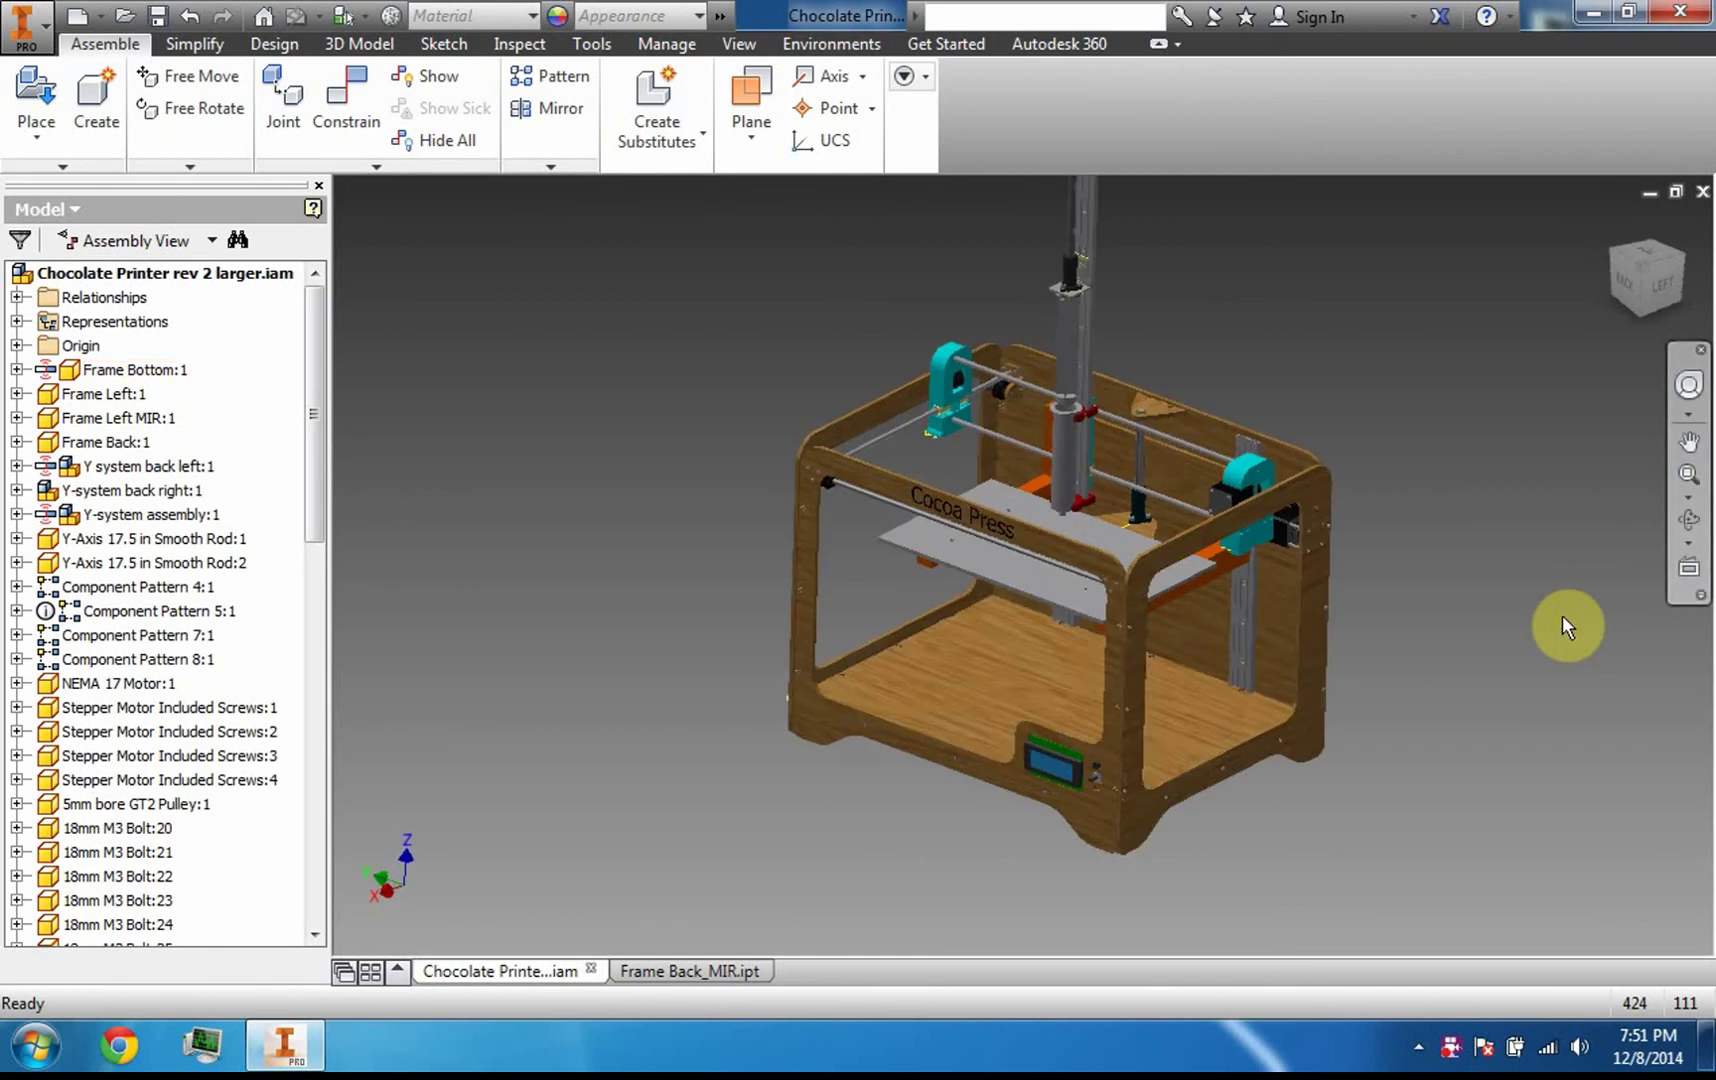
pyautogui.click(1689, 519)
pyautogui.moveTo(915, 682); pyautogui.dragTo(1028, 688)
pyautogui.press('Escape')
pyautogui.scroll(5, 855, 450)
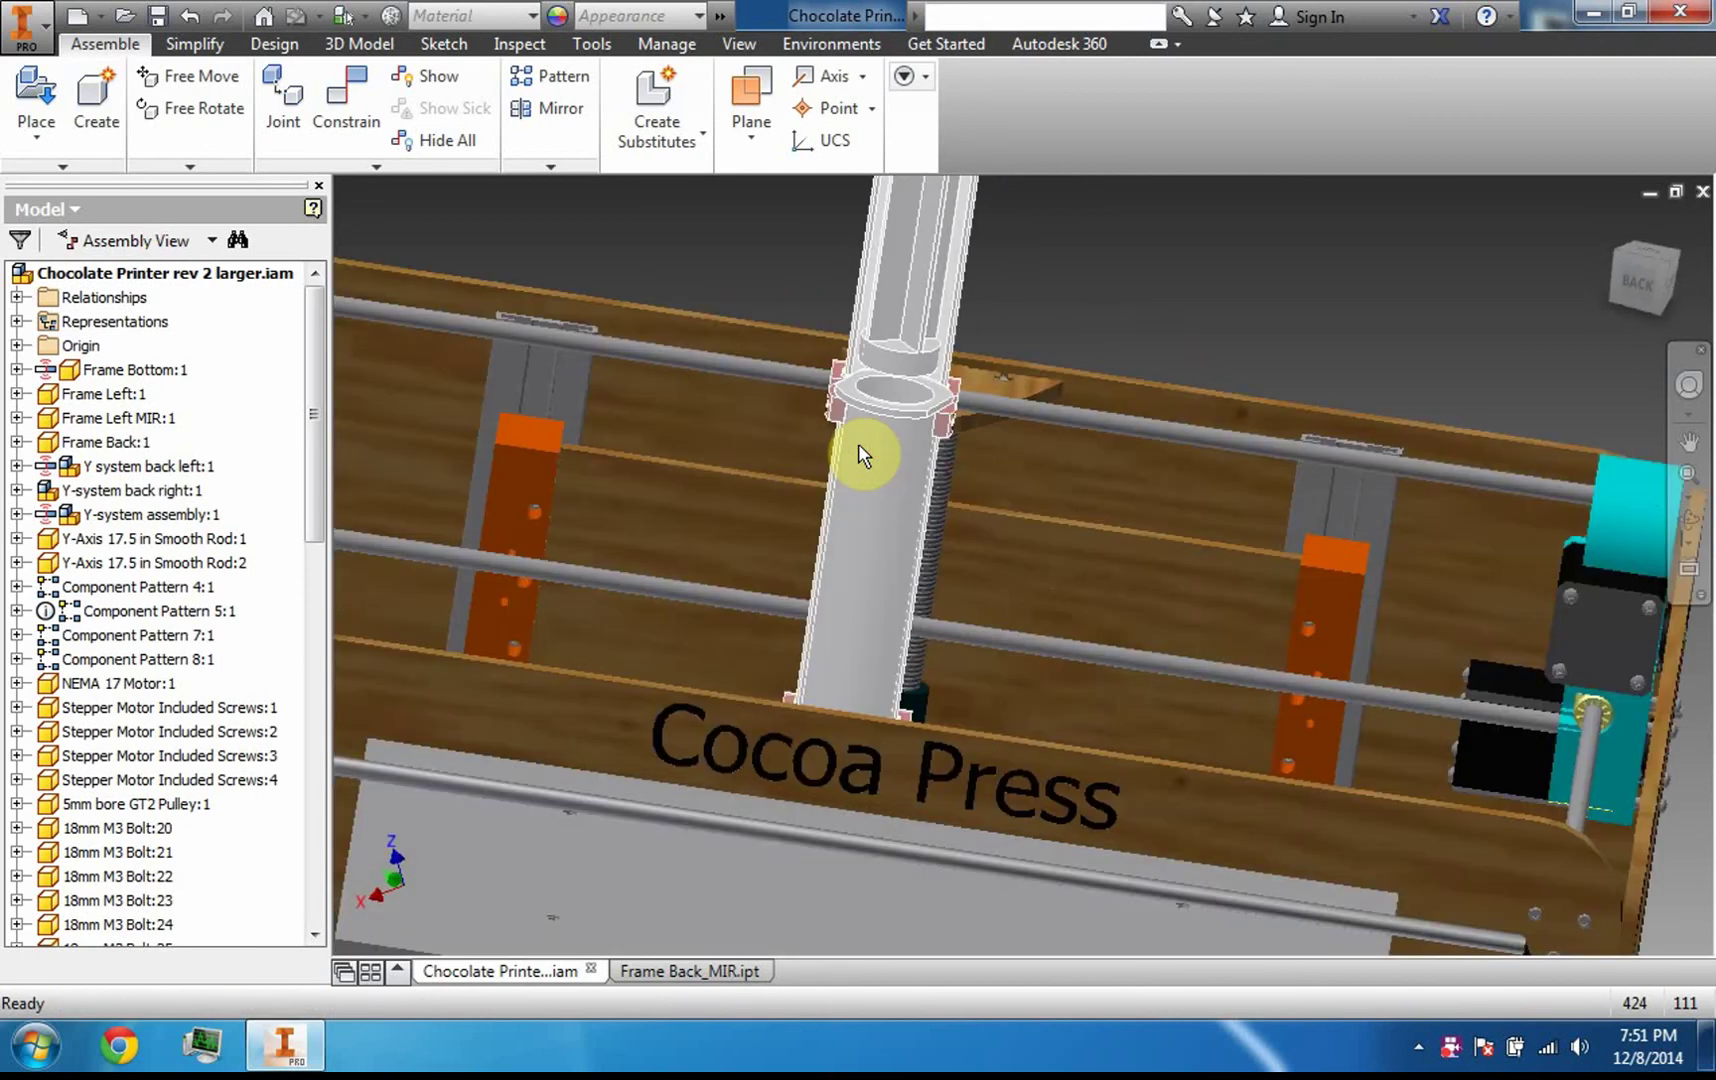
# Open the Extruder Backbone assembly in its own tab and rotate it to view from the left
pyautogui.rightClick(858, 442)
pyautogui.click(862, 150)
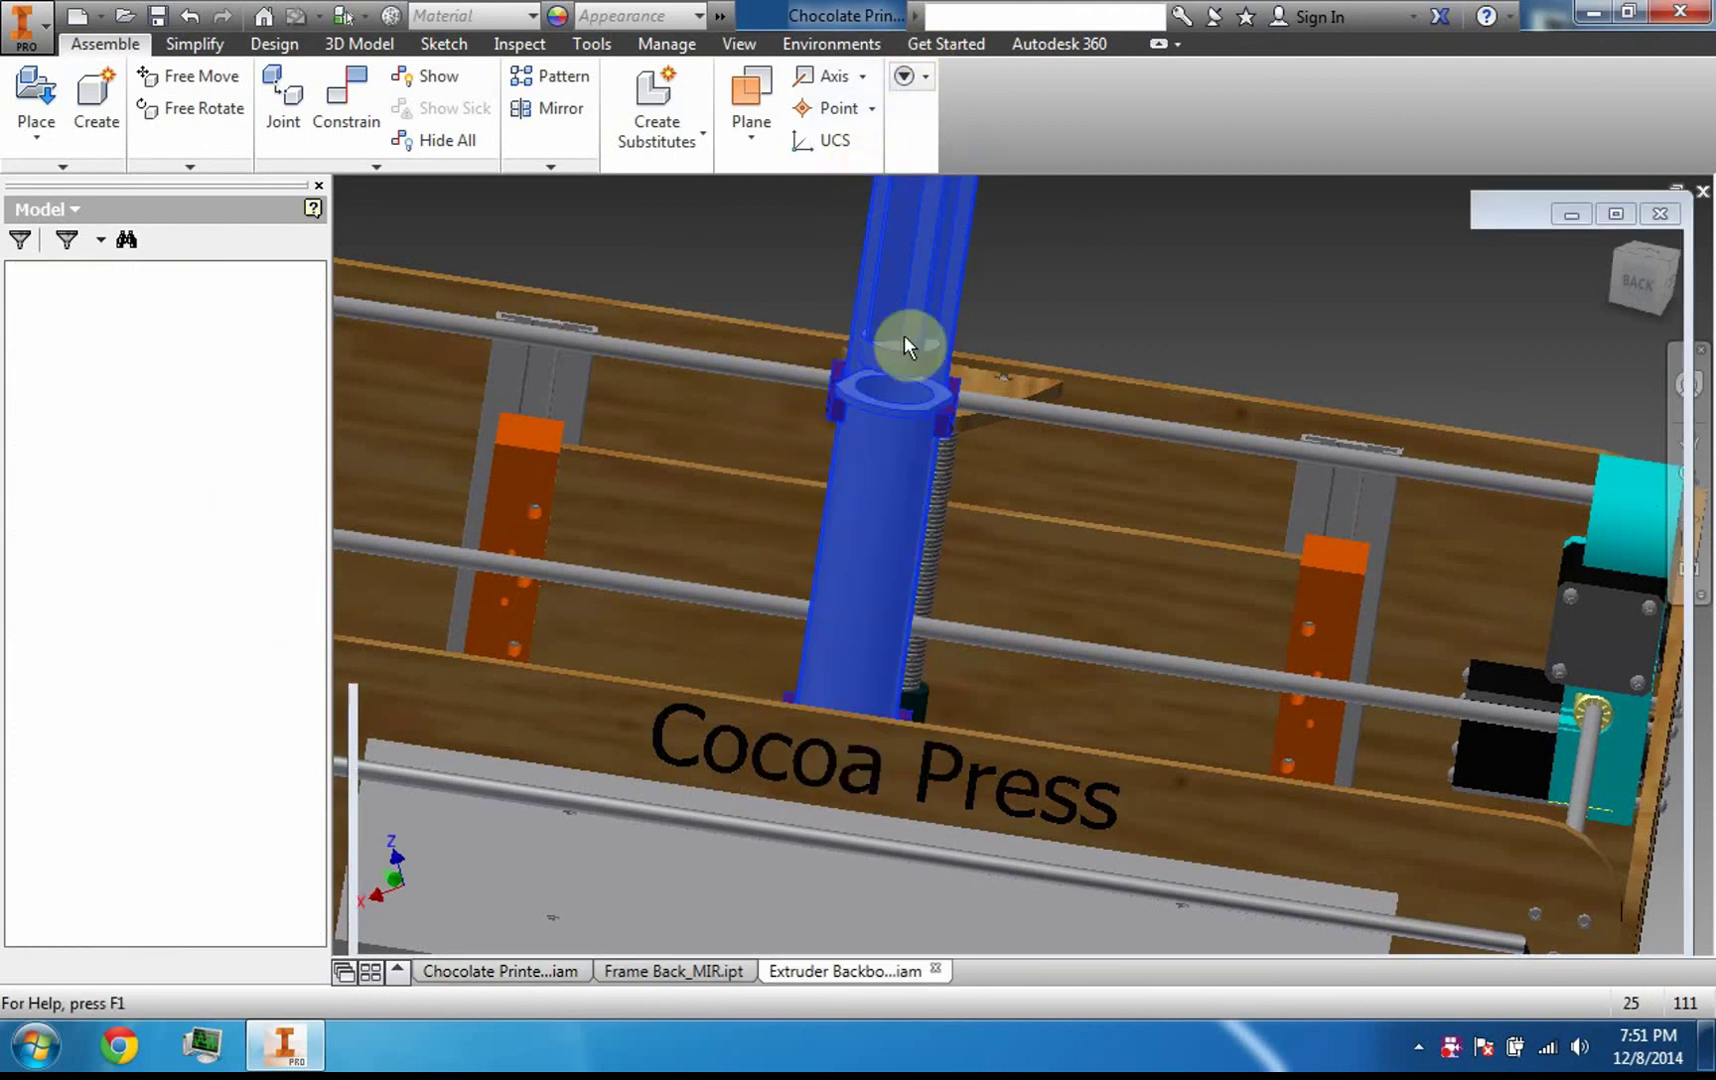
pyautogui.click(1607, 223)
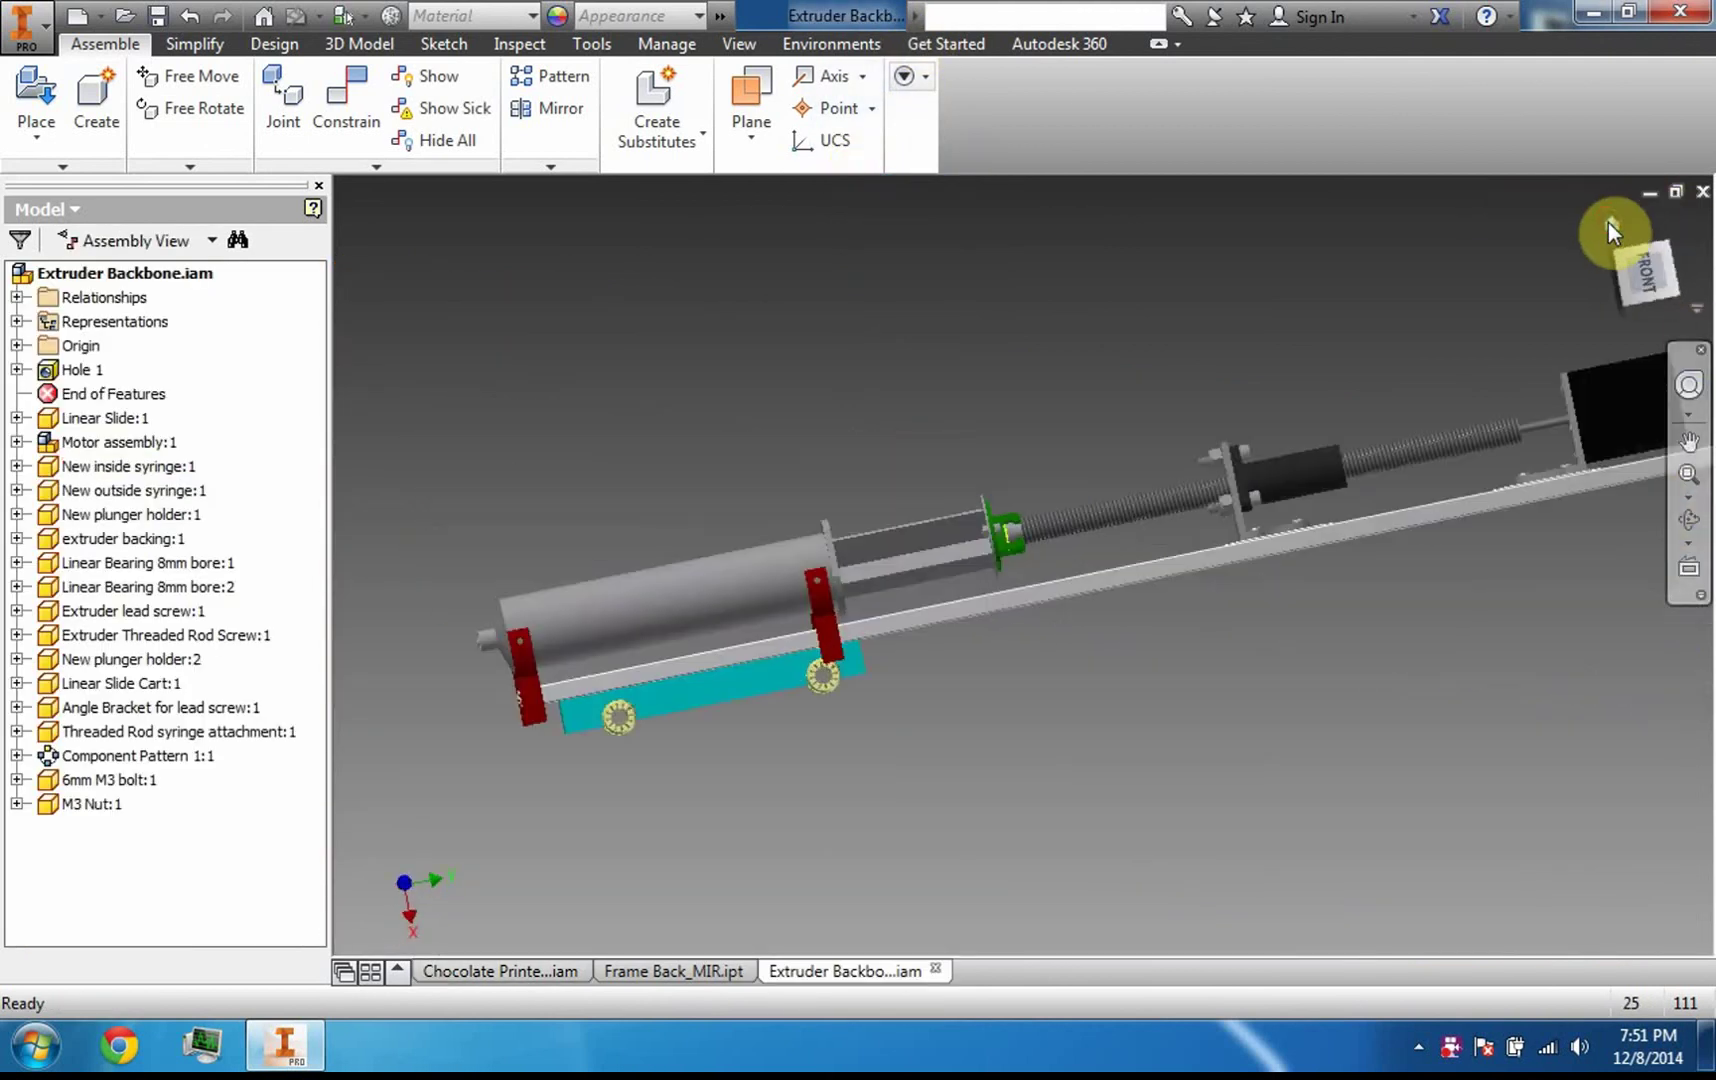
pyautogui.click(1688, 519)
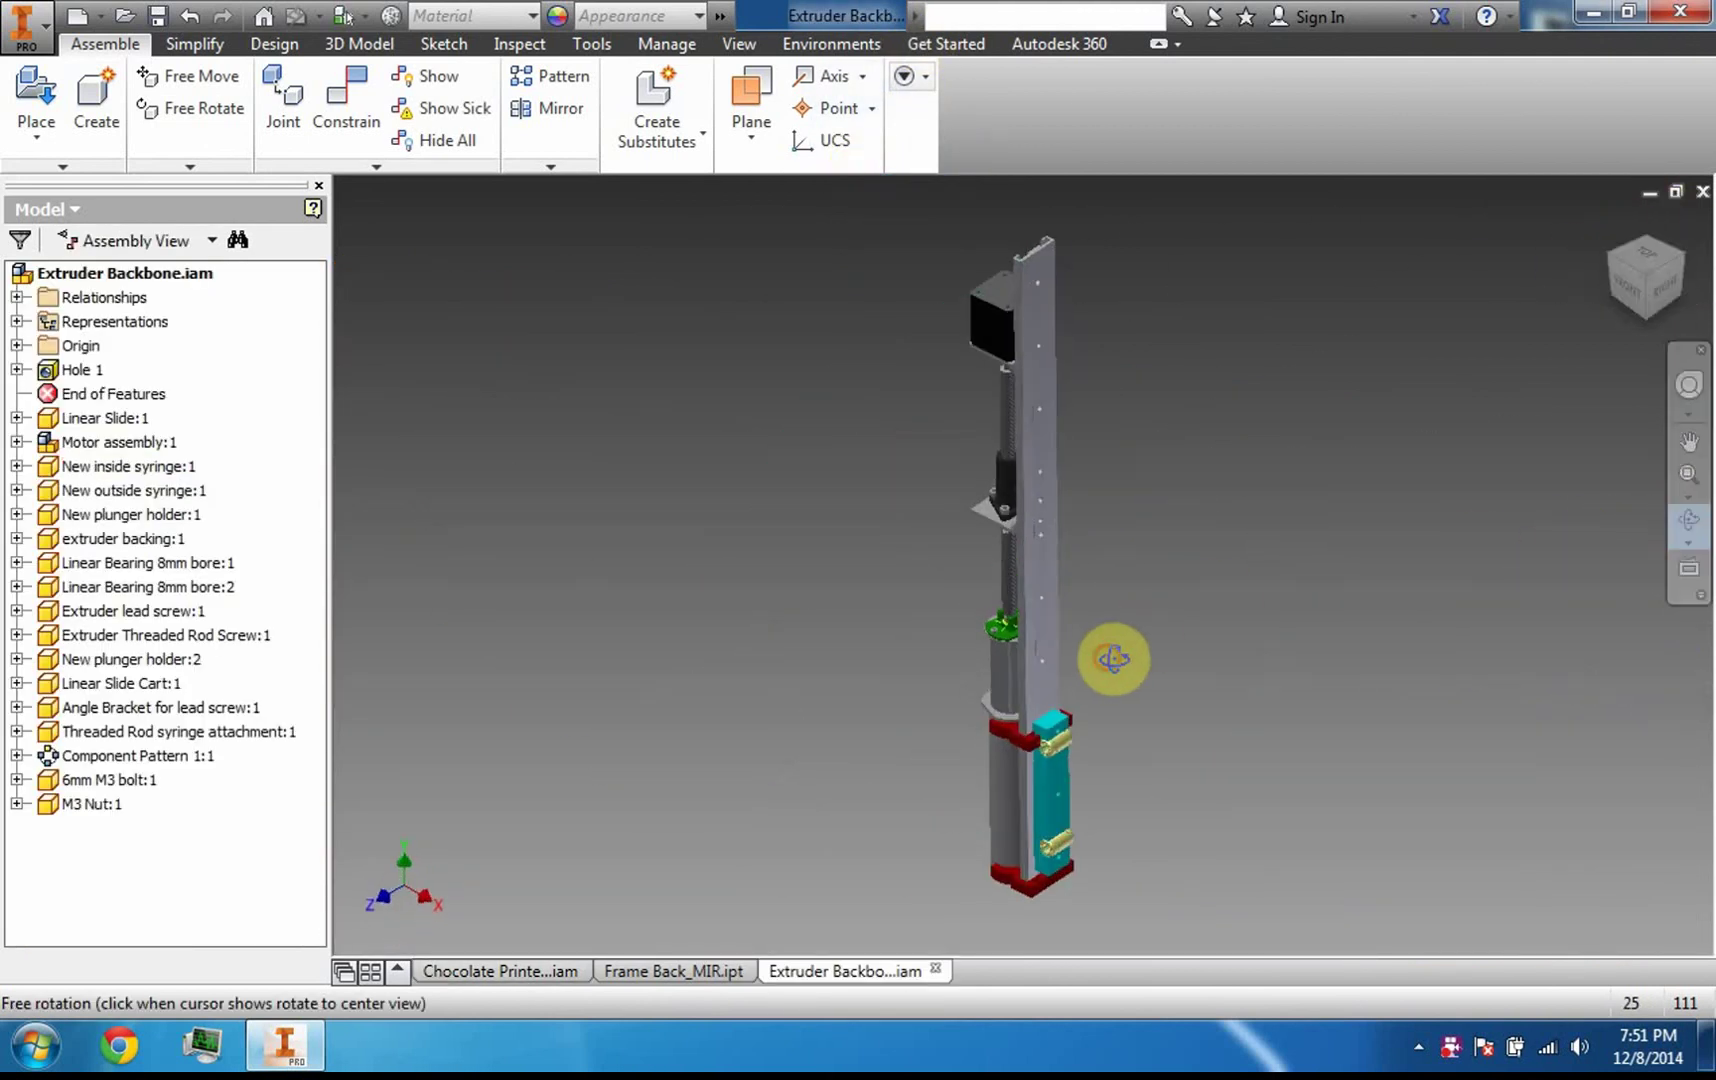
pyautogui.moveTo(1113, 658); pyautogui.dragTo(1623, 779)
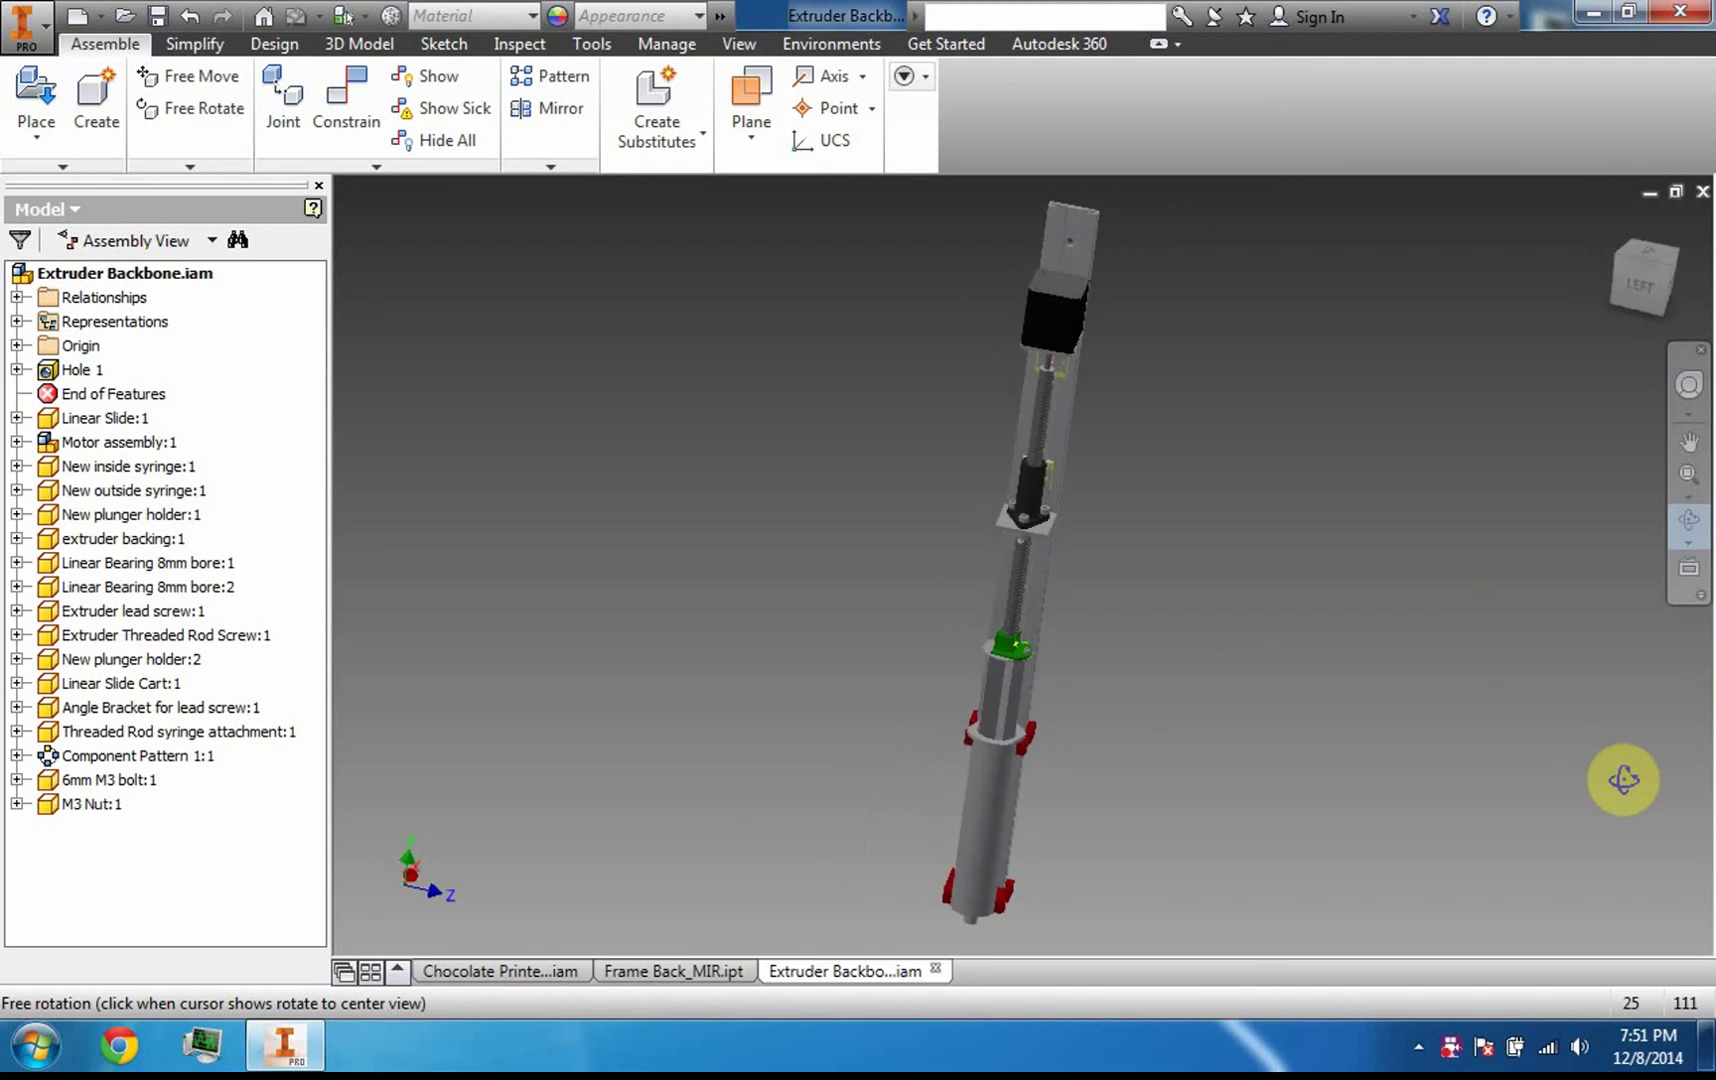
pyautogui.press('Escape')
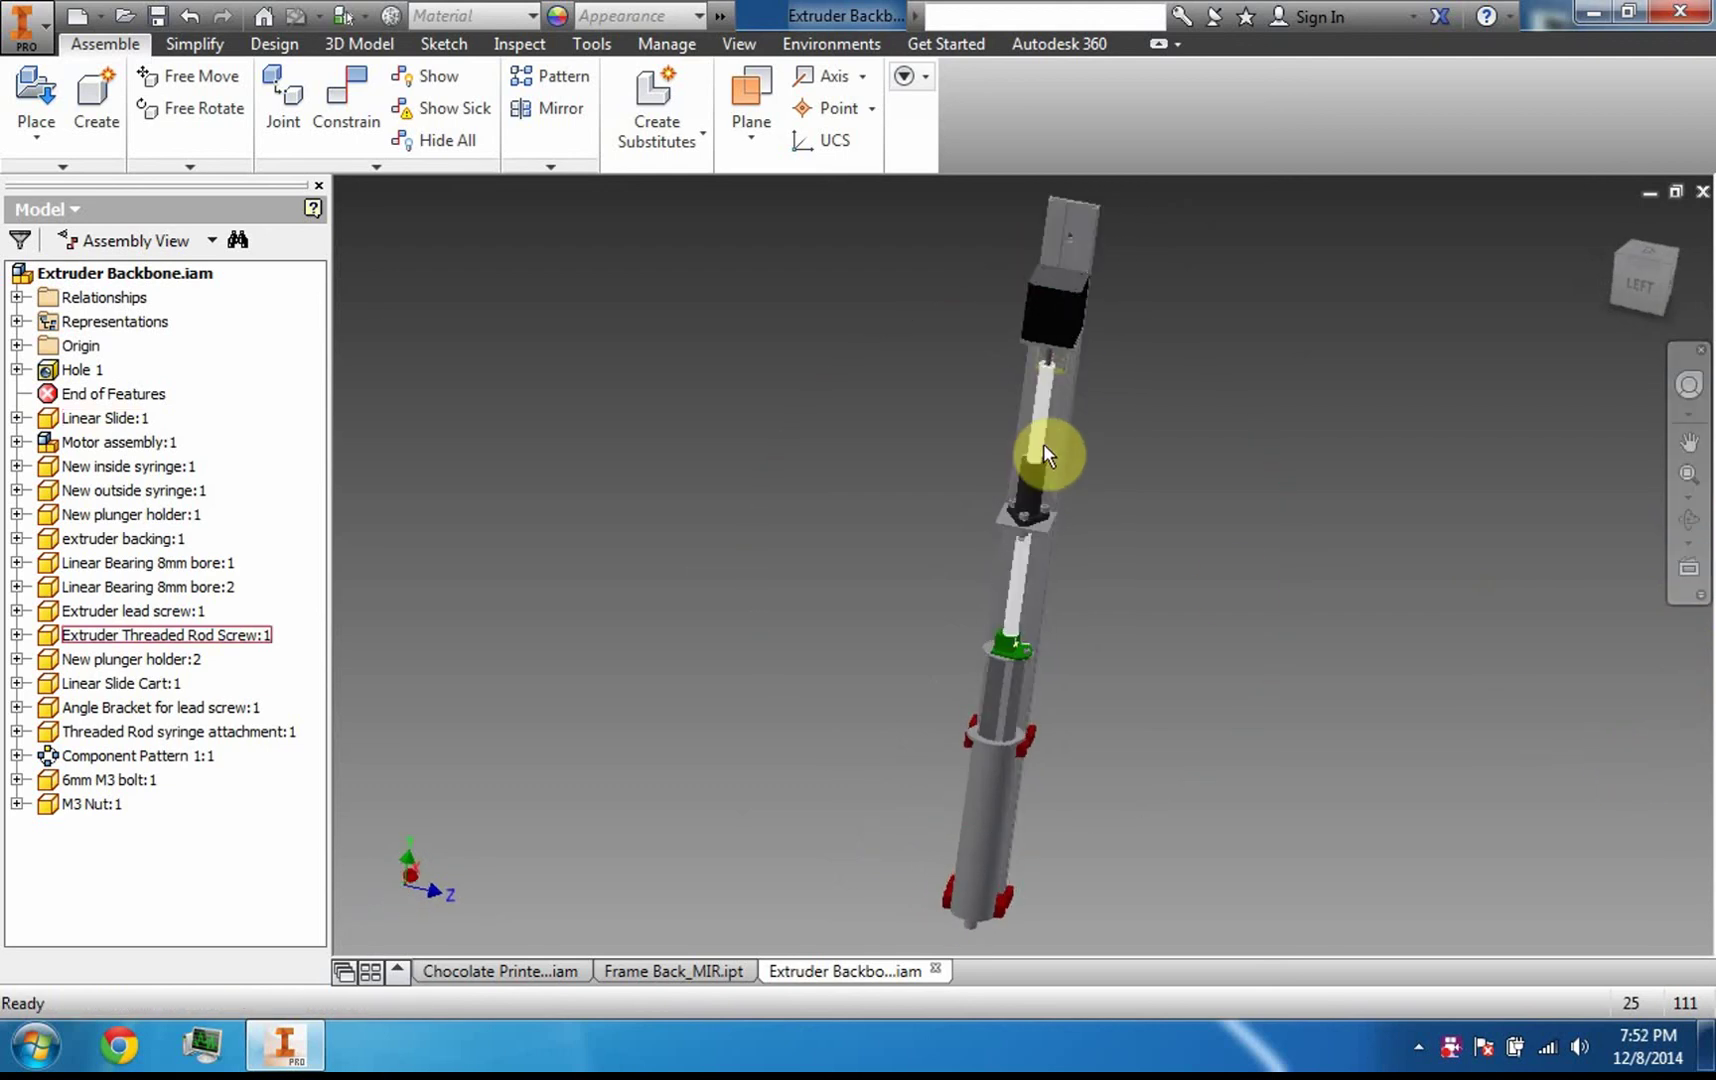
# Drag the motor assembly down, up, and back down along its rail
pyautogui.moveTo(1051, 345); pyautogui.dragTo(1085, 405)
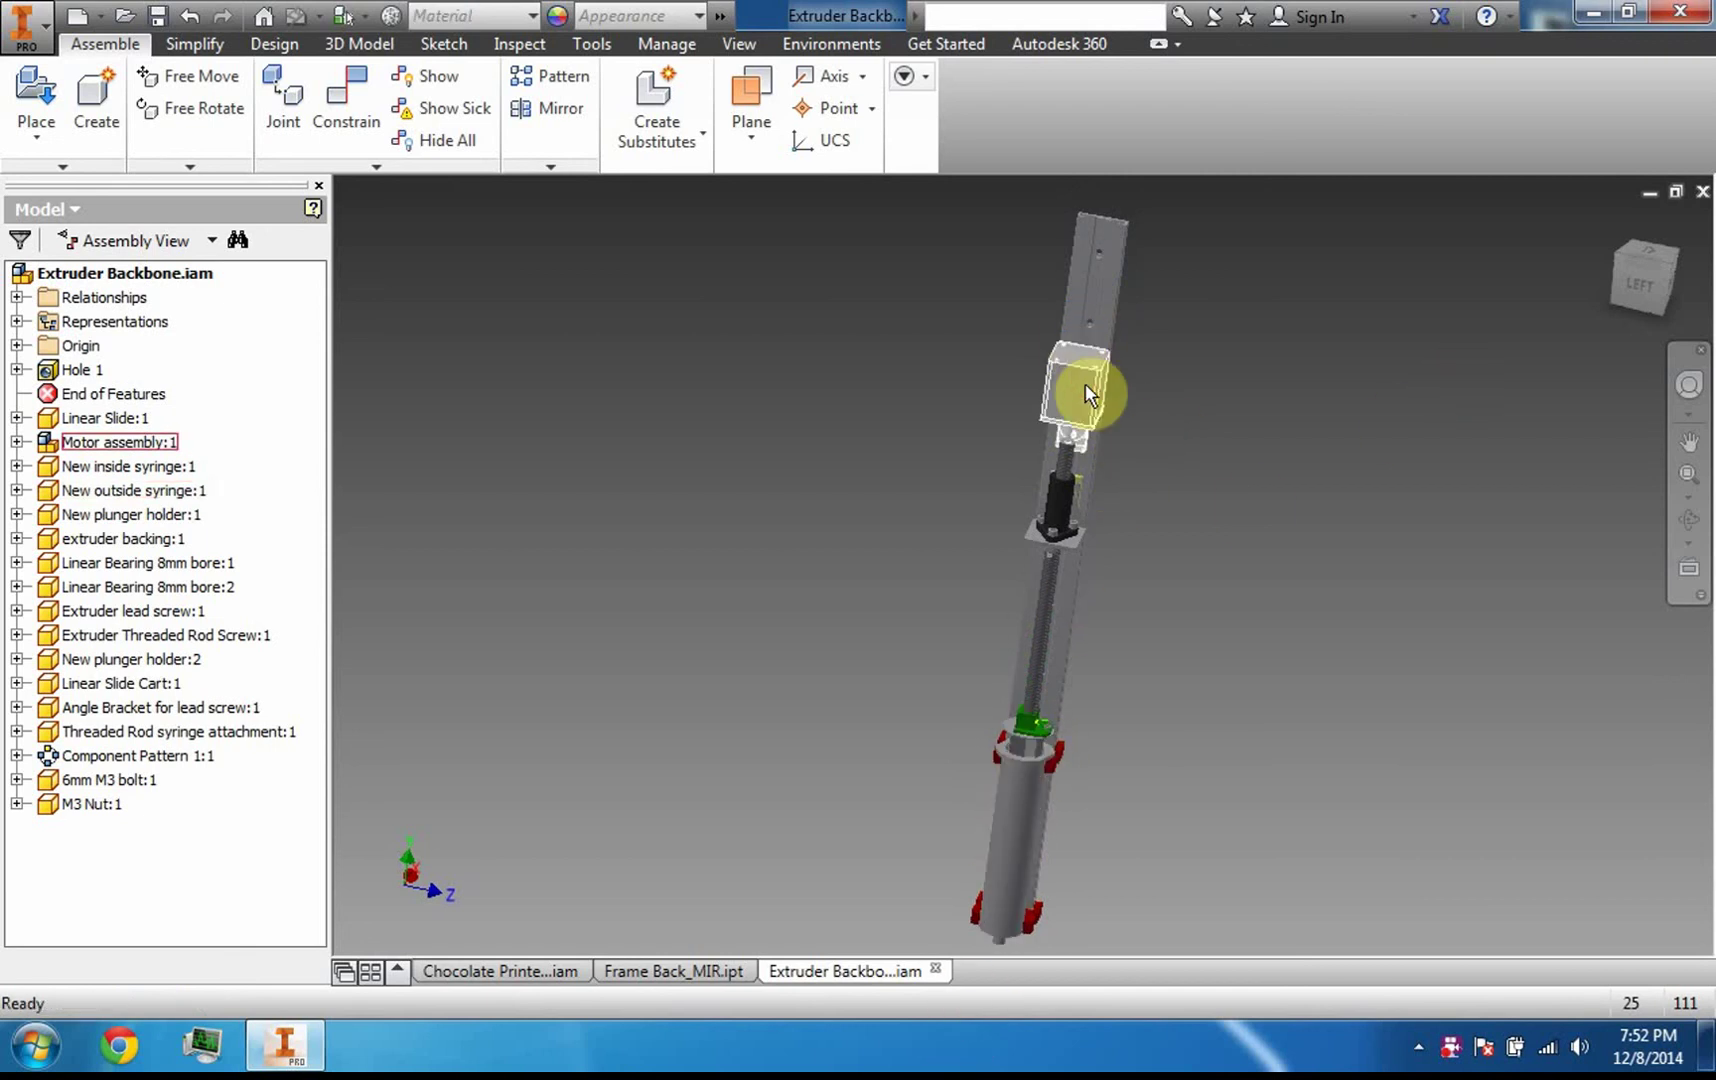
pyautogui.moveTo(1090, 393); pyautogui.dragTo(1130, 236)
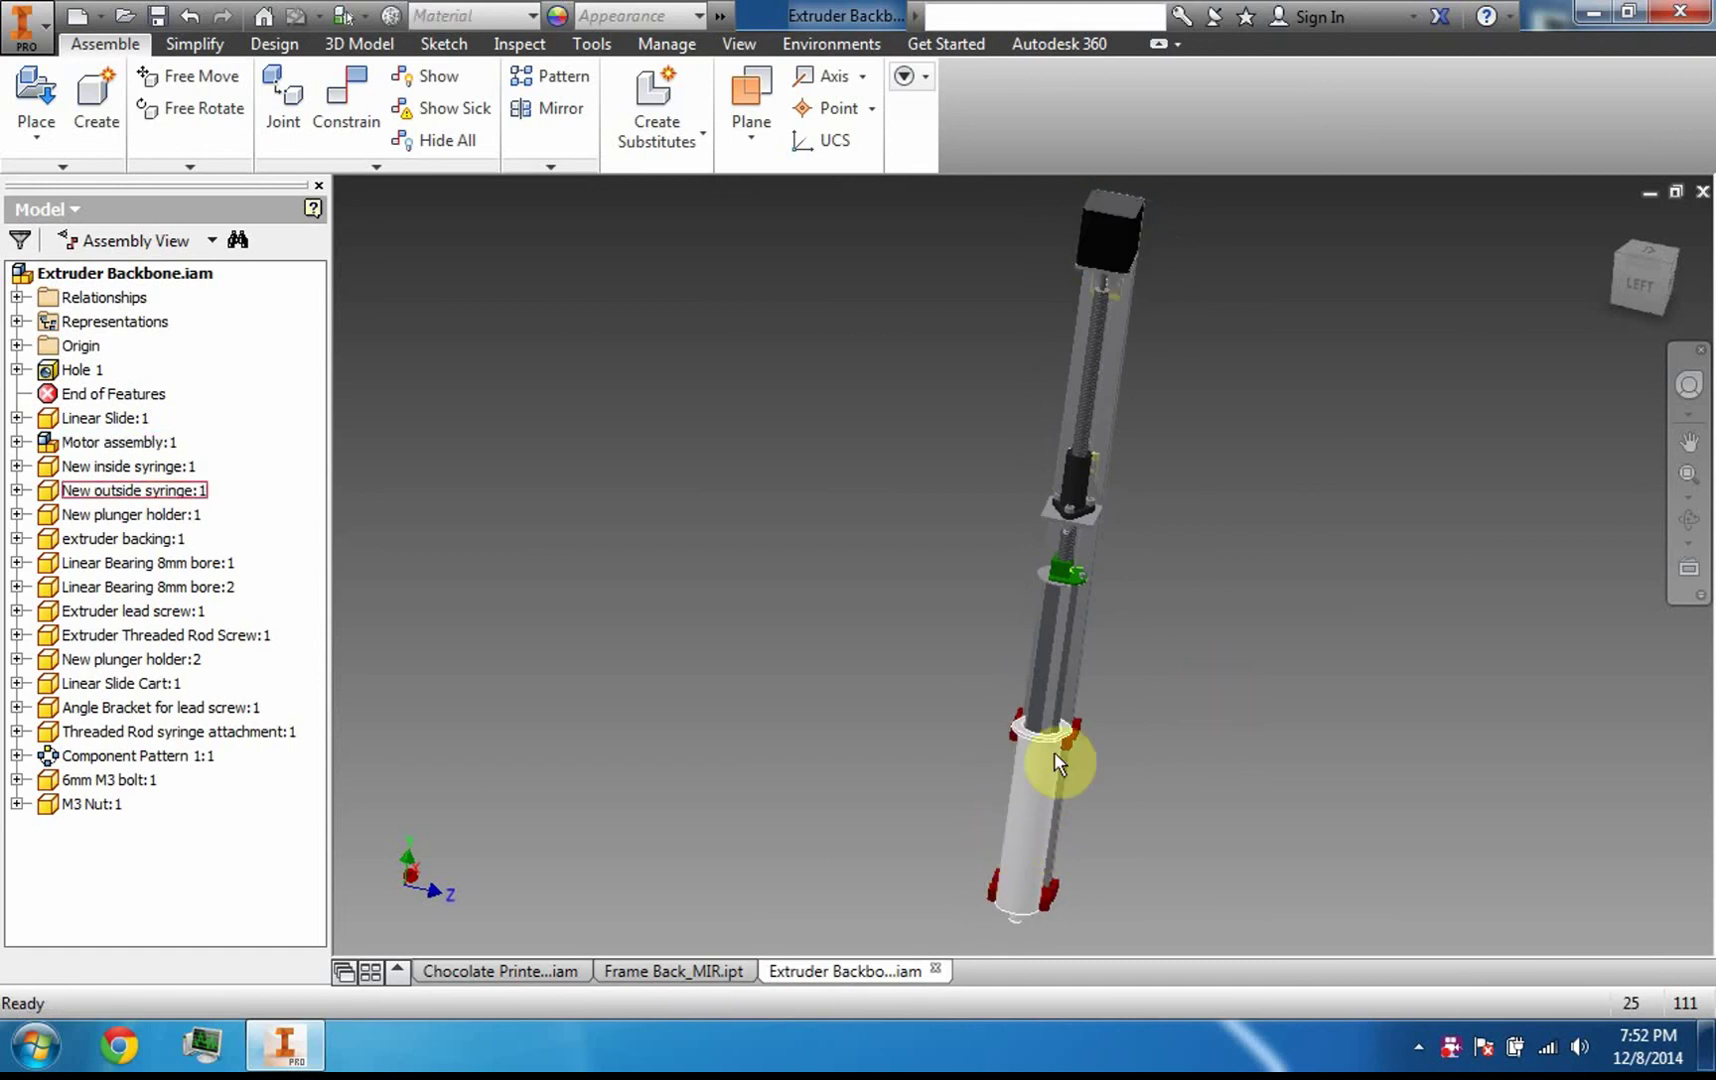
pyautogui.moveTo(1125, 216); pyautogui.dragTo(1100, 300)
# Back in Chocolate Printer rev 2 larger.iam, orbit the printer and settle on the Home corner view
pyautogui.click(534, 972)
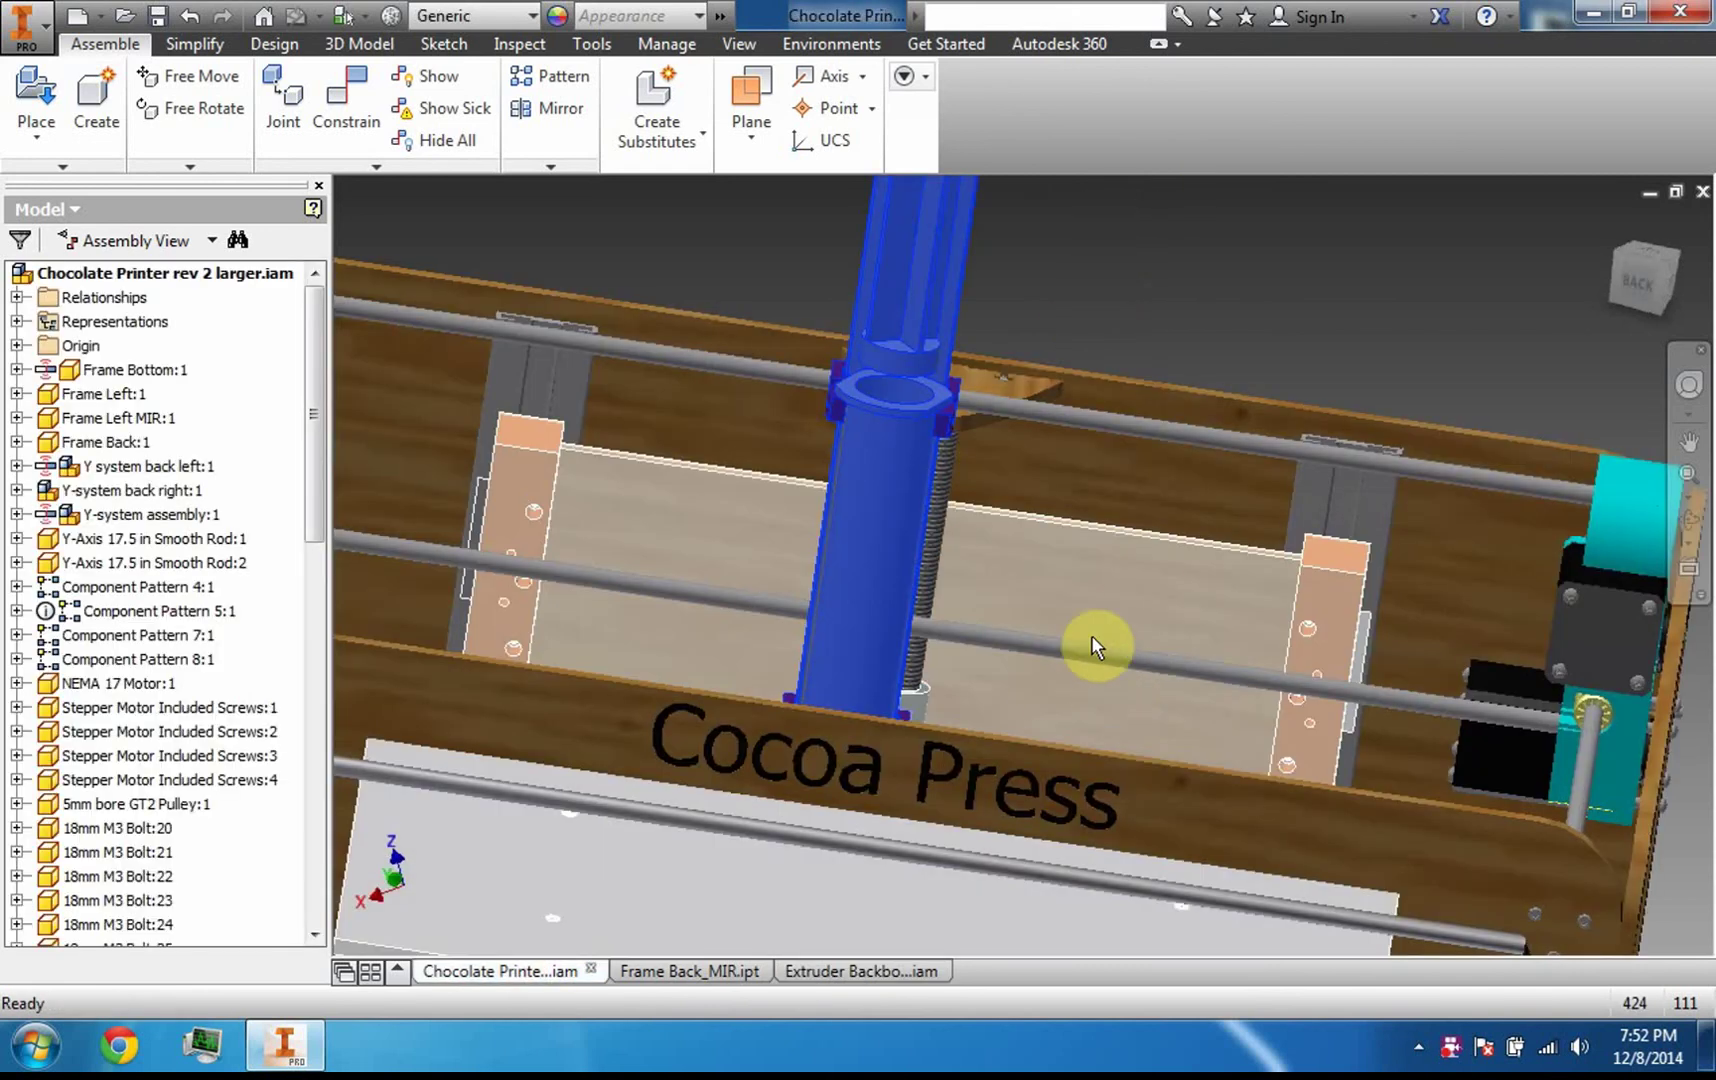
pyautogui.scroll(-5, 1100, 680)
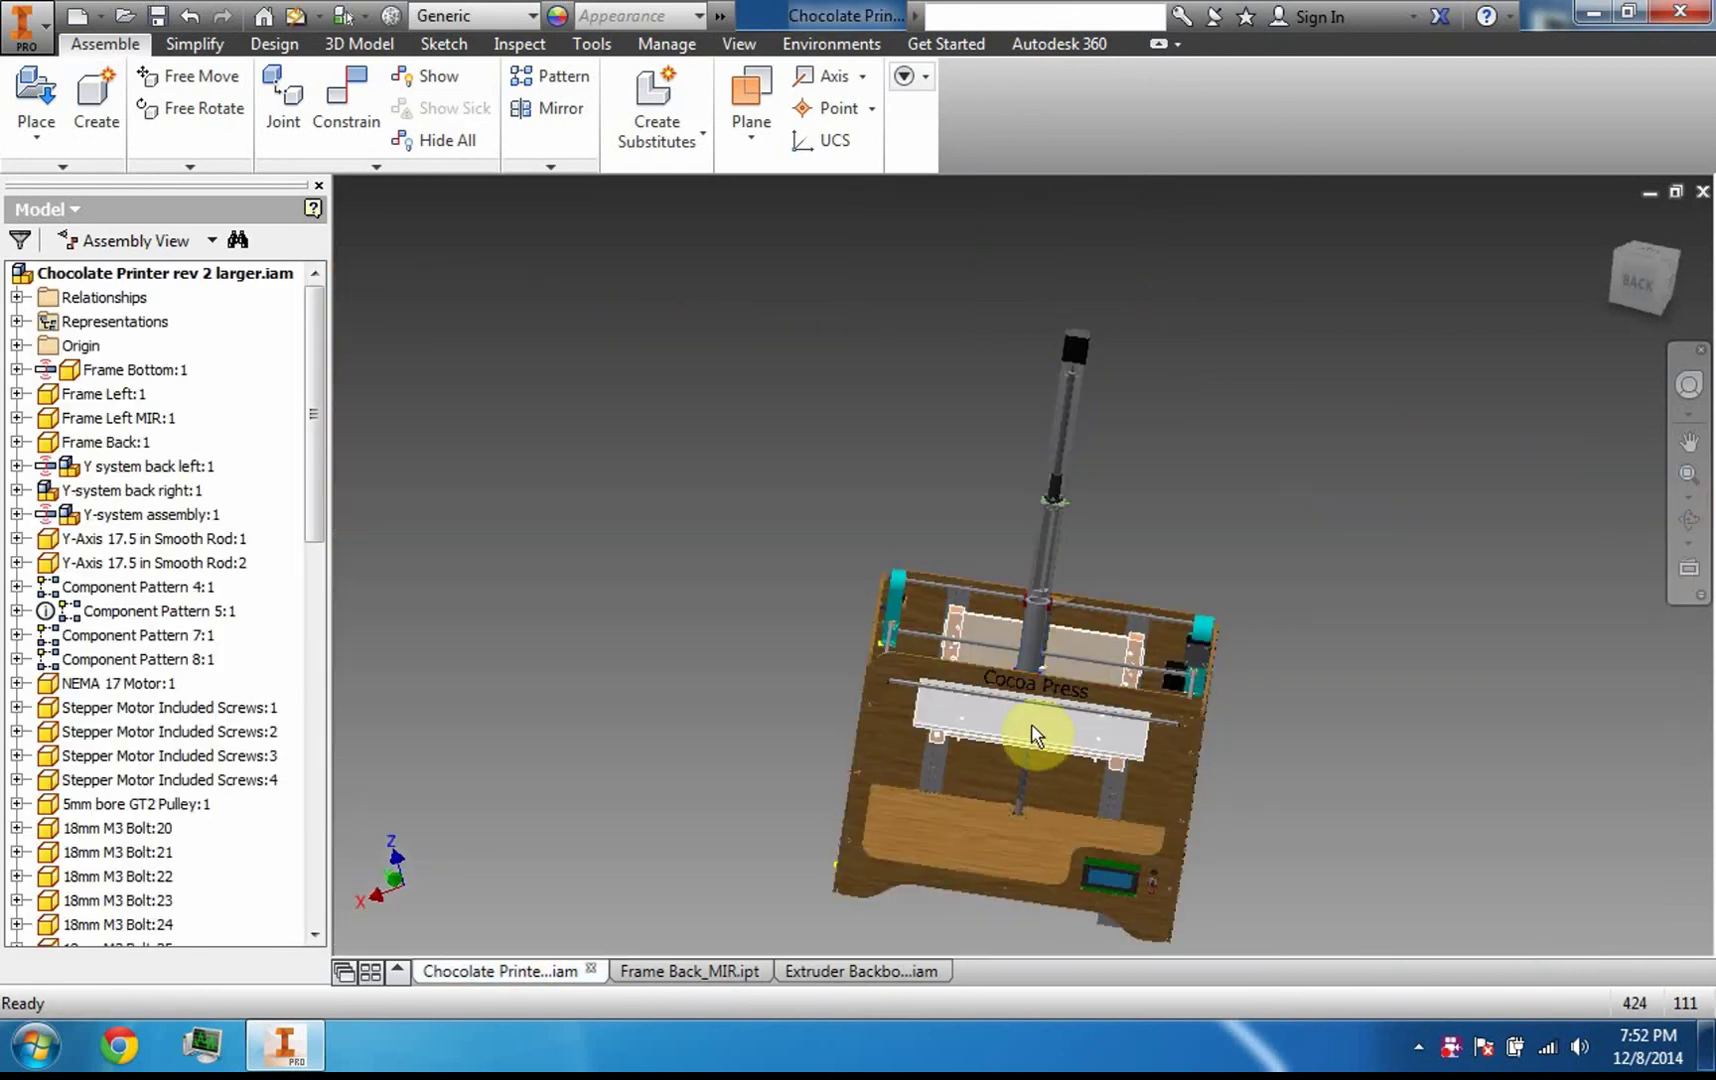
pyautogui.click(1482, 632)
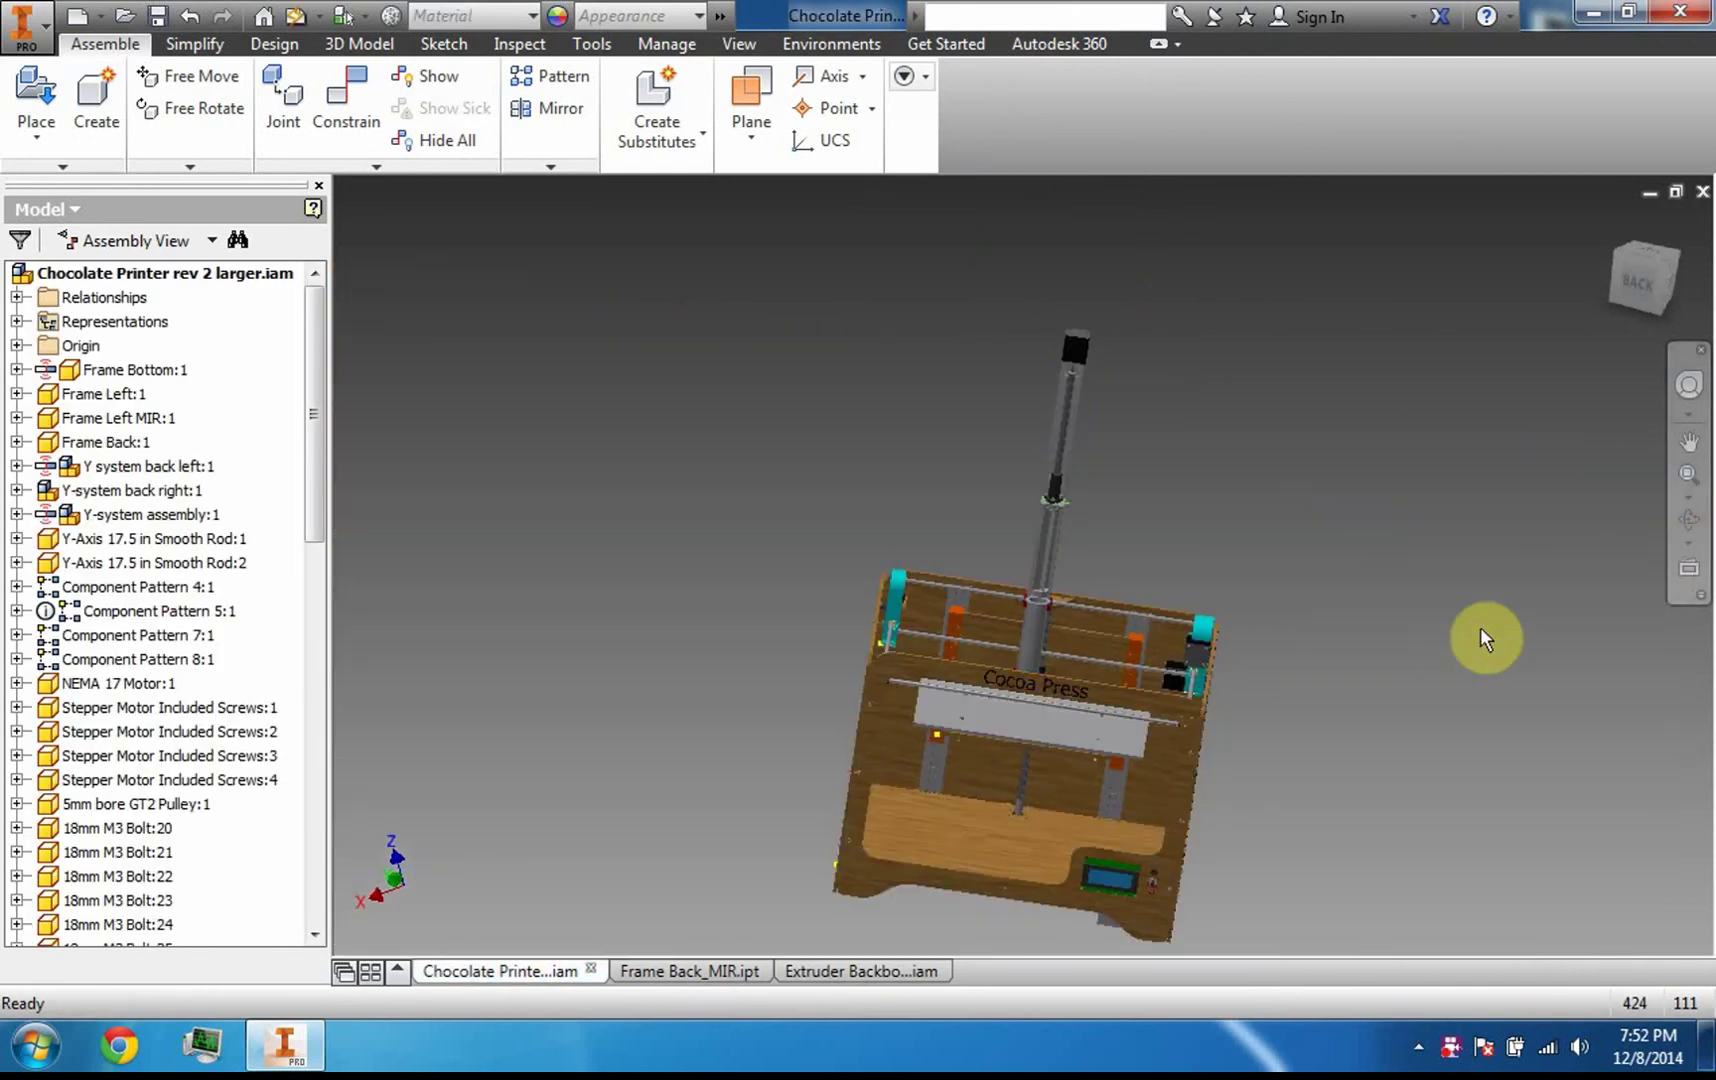
pyautogui.click(1681, 524)
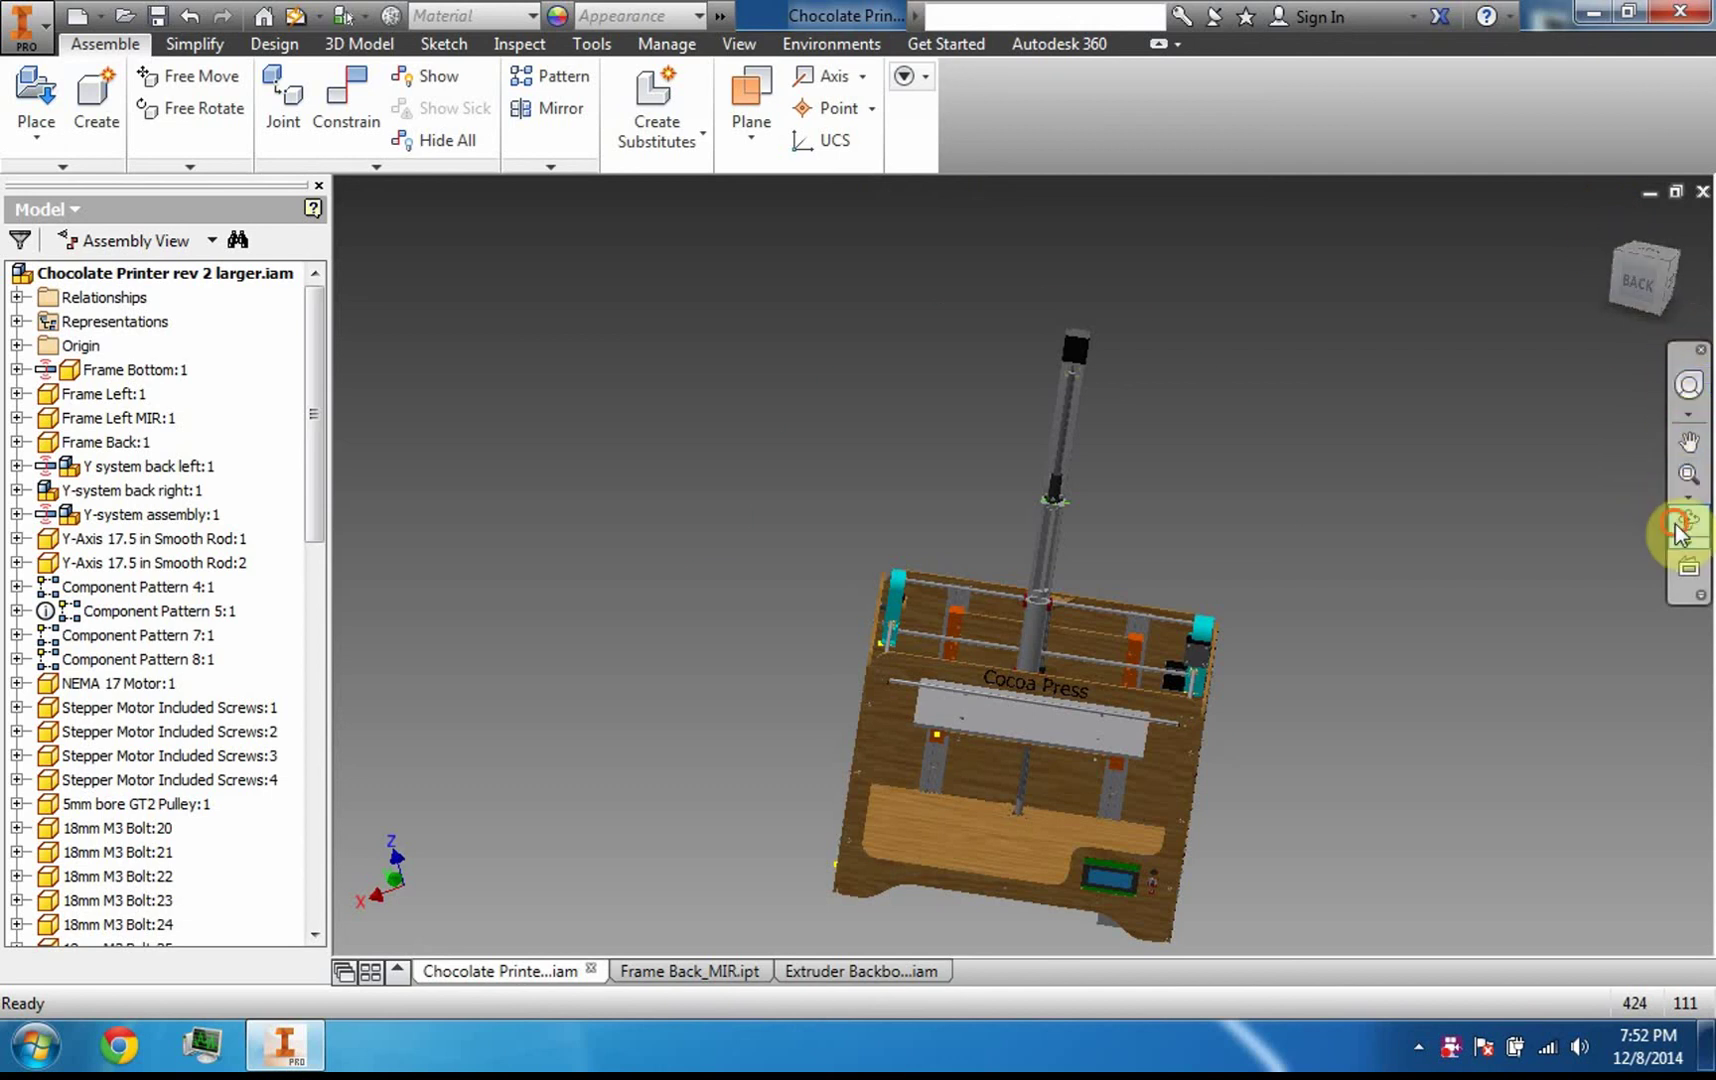
pyautogui.moveTo(1226, 651); pyautogui.dragTo(799, 675)
pyautogui.moveTo(1045, 683); pyautogui.dragTo(1113, 596)
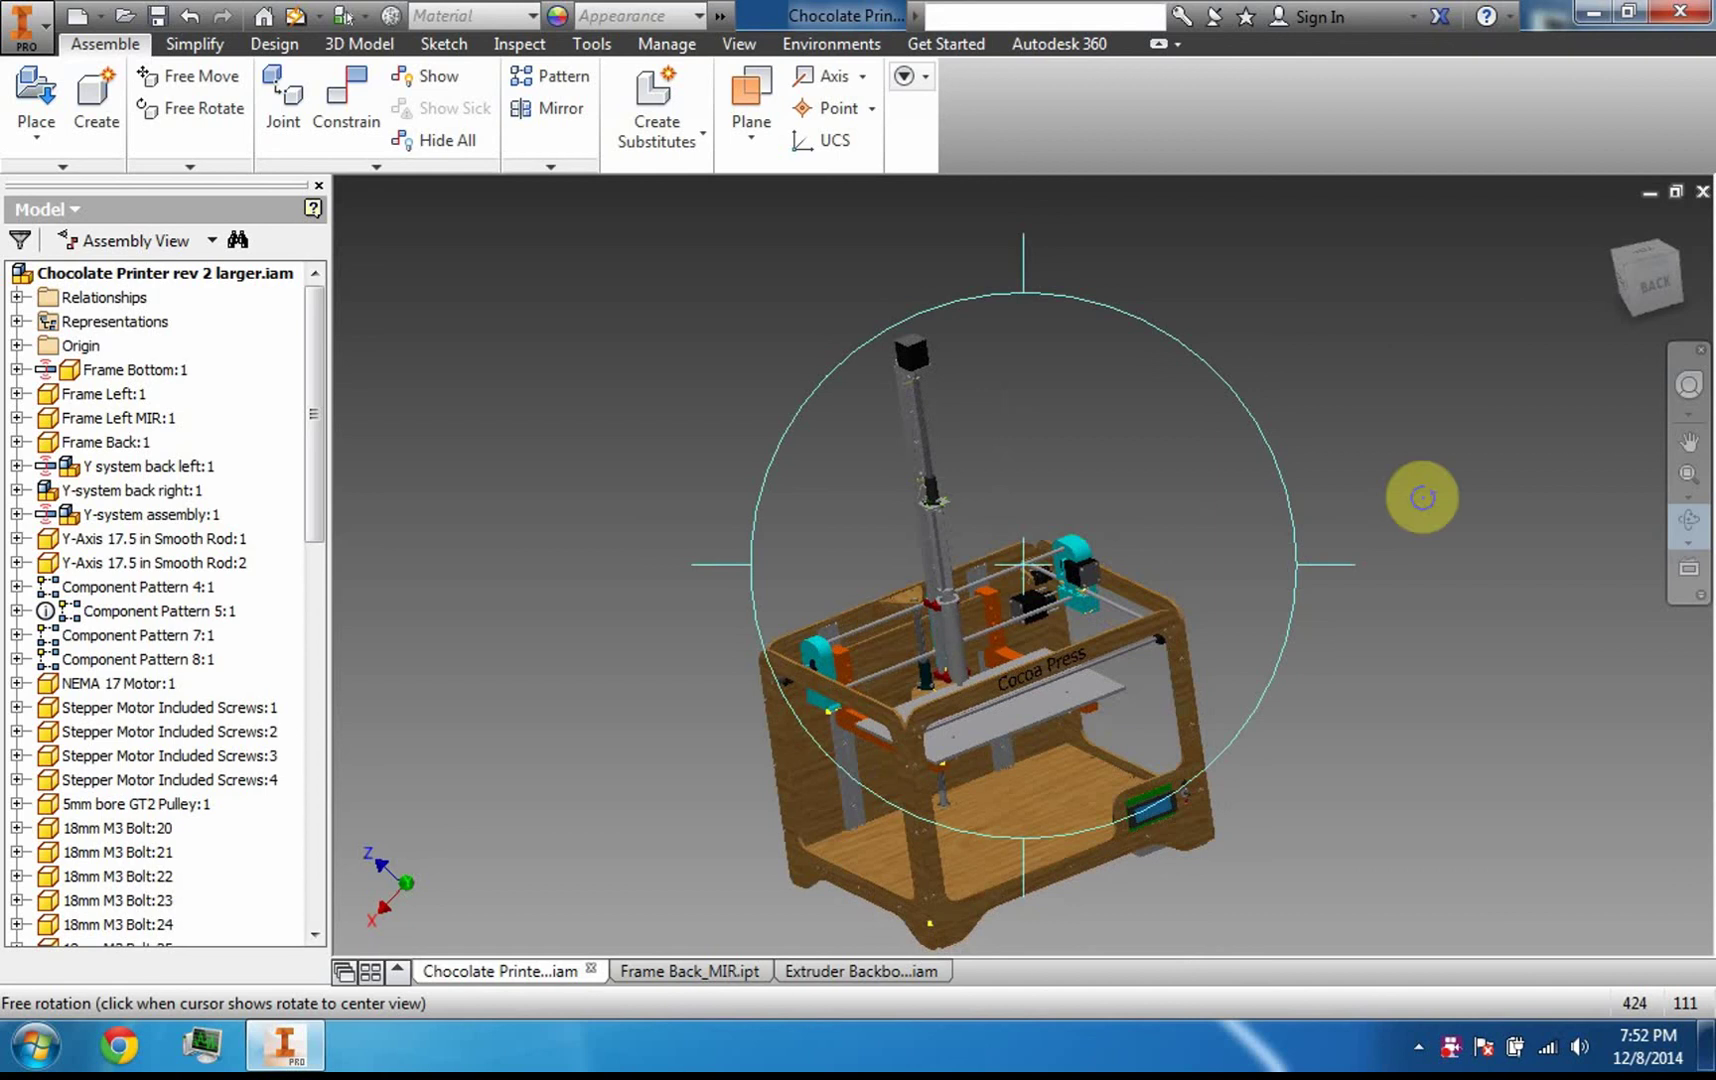
pyautogui.click(1615, 228)
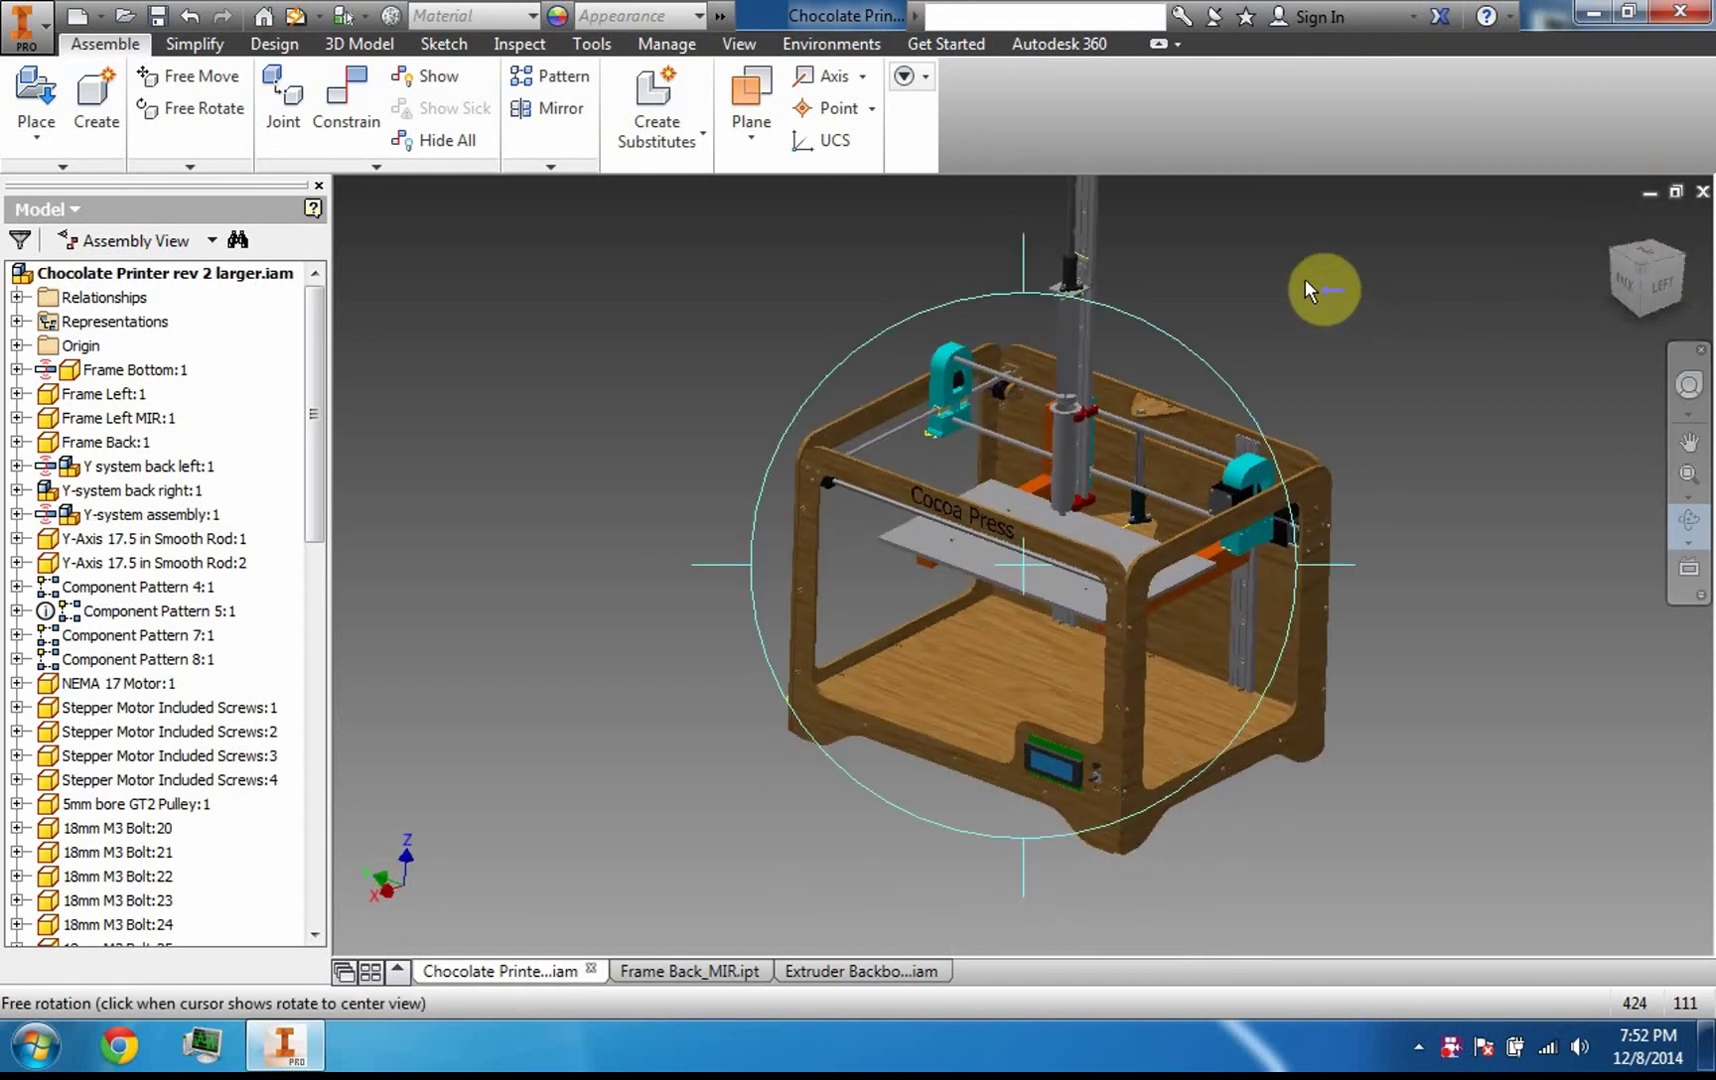
pyautogui.press('Escape')
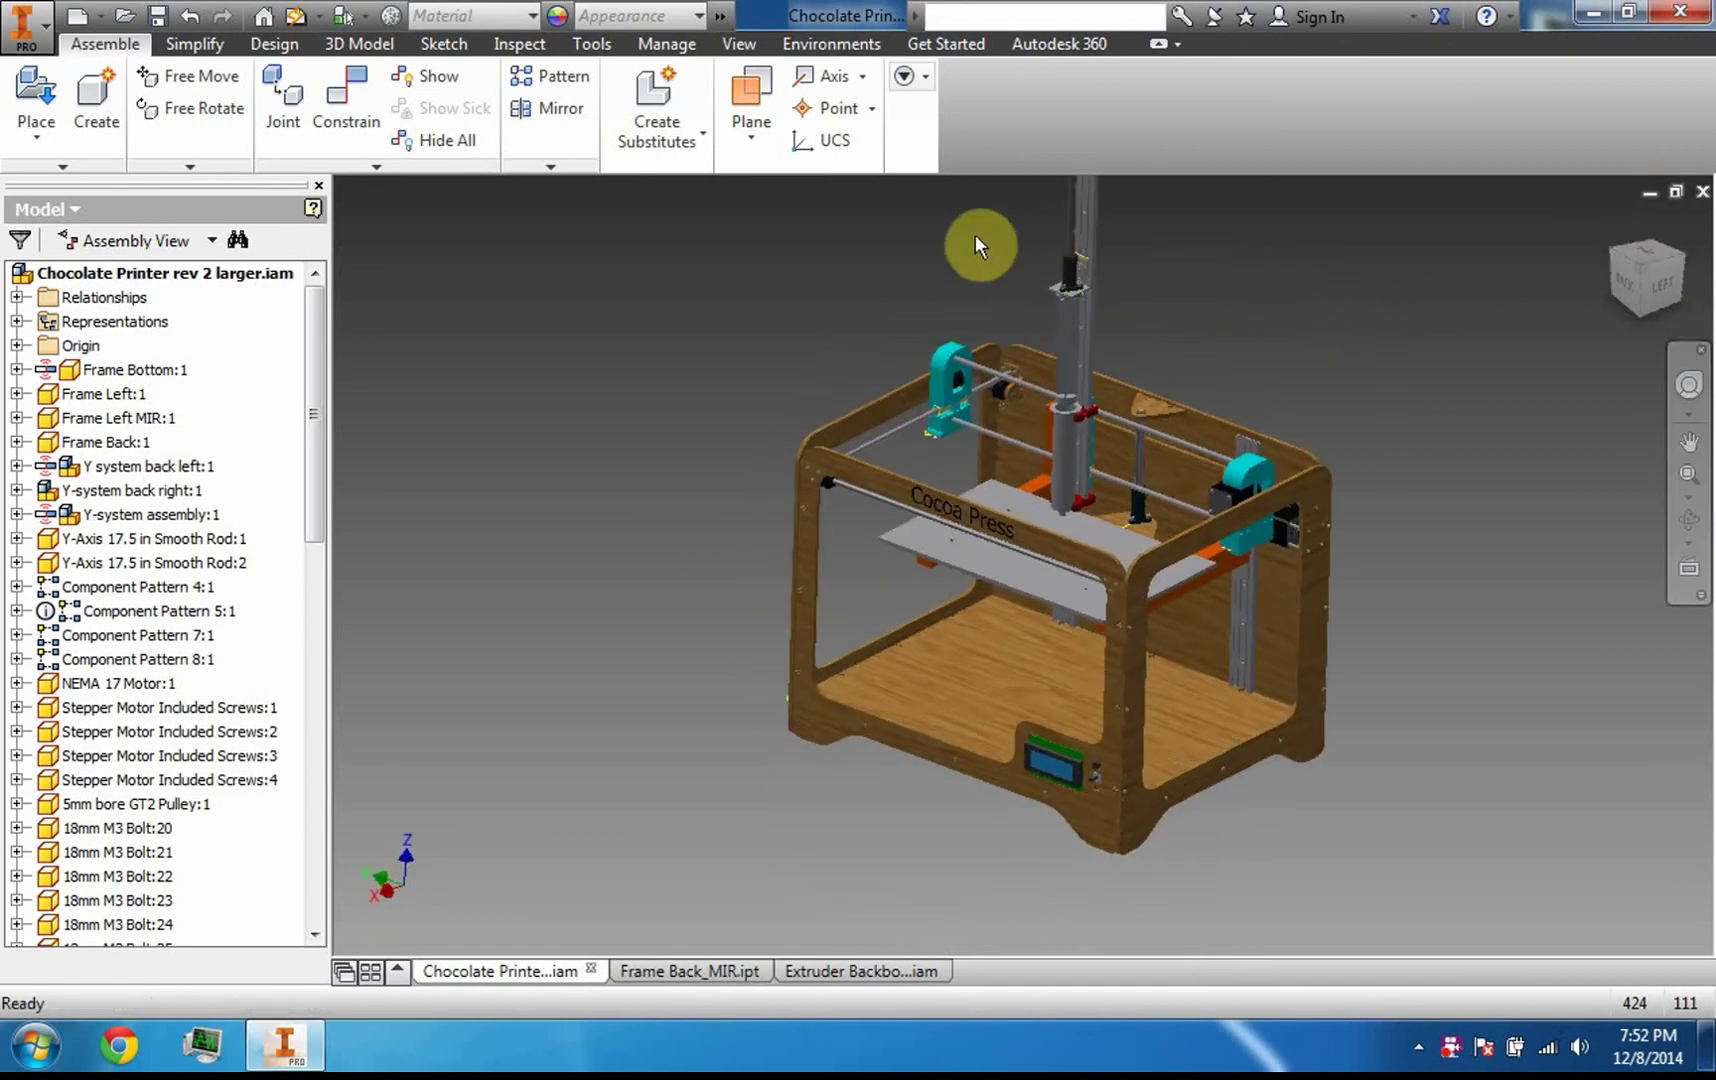